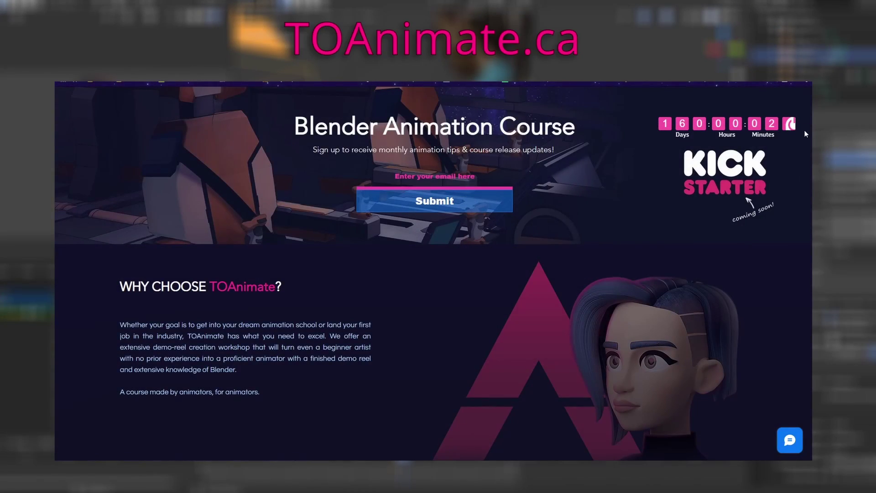
Enter an email address in the TOAnimate.ca top sign-up form and submit it.
{"action": "scroll", "coordinate": [799, 142], "scroll_direction": "down", "scroll_amount": 4}
{"action": "middle_click", "coordinate": [802, 154]}
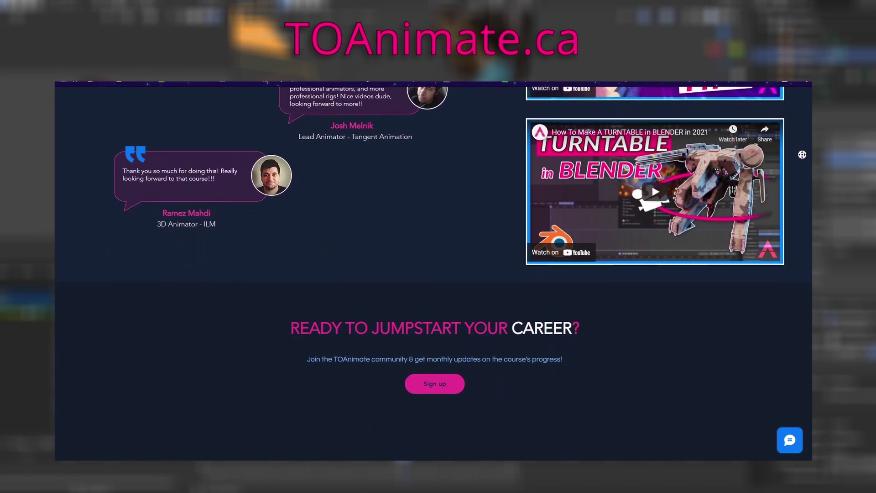
{"action": "left_click", "coordinate": [433, 364]}
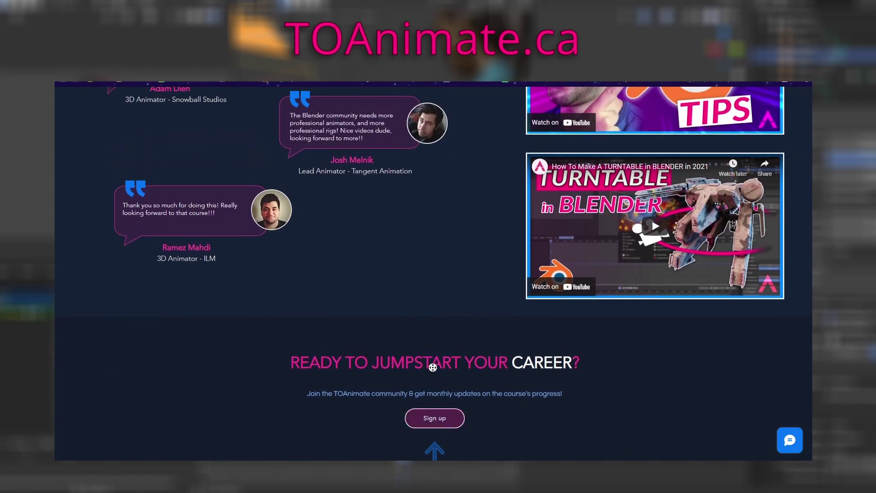
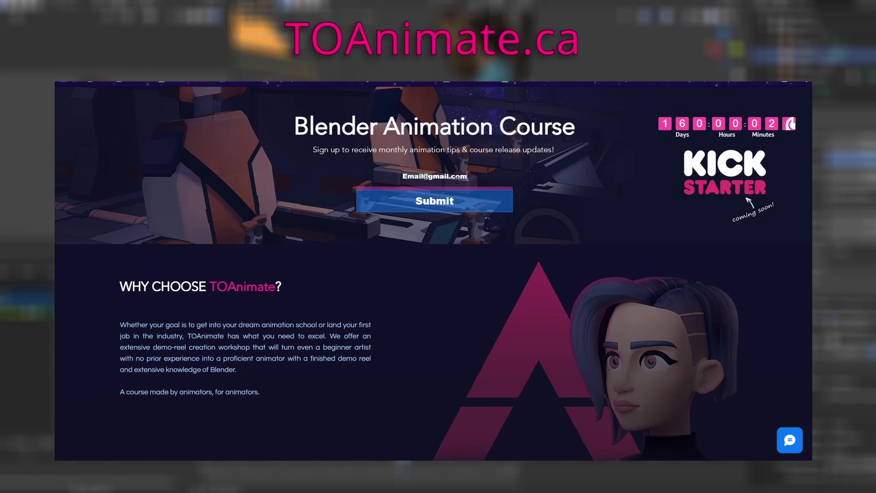
{"action": "left_click", "coordinate": [446, 203]}
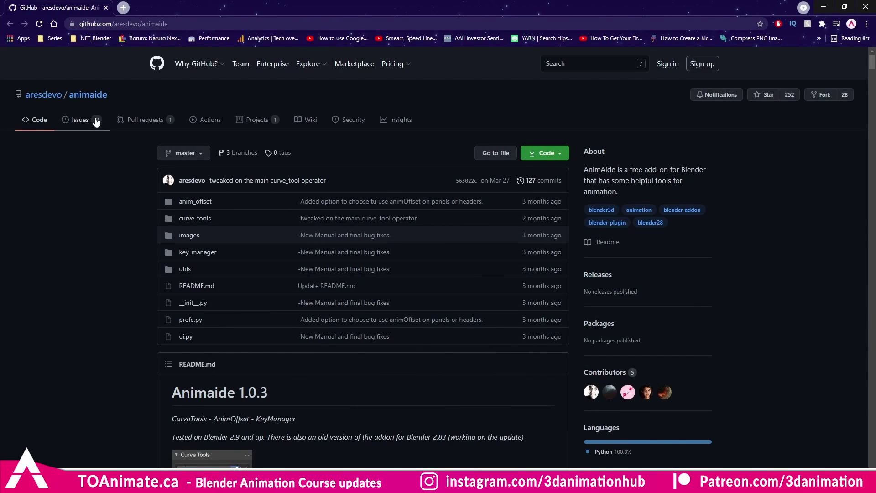
Check the aresdevo/animaide repository address, then open the green Code dropdown.
{"action": "key", "text": "ctrl+l"}
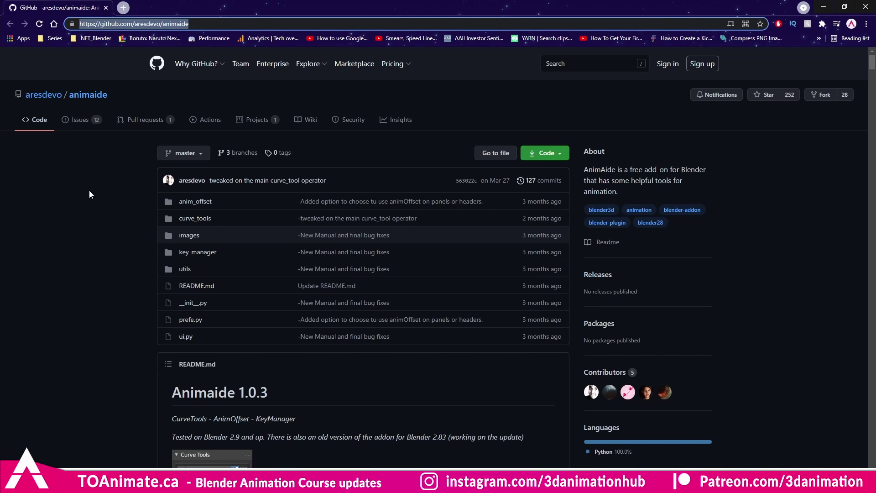
{"action": "key", "text": "Escape"}
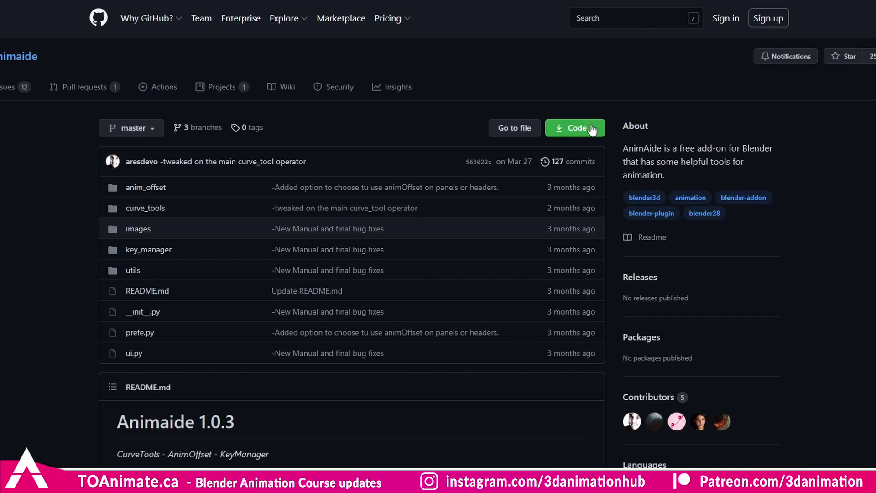
{"action": "left_click", "coordinate": [594, 132]}
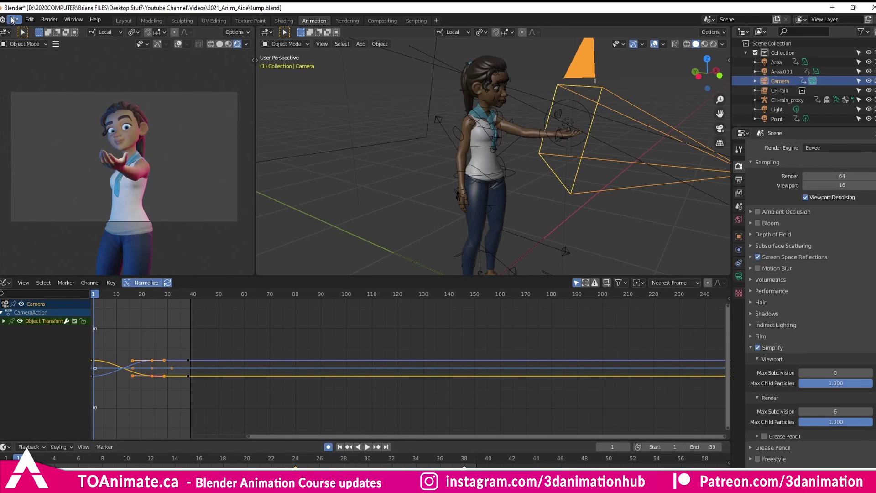
Install Downloads/animaide-master.zip through Preferences > Add-ons and tick Animation: AnimAide.
{"action": "left_click", "coordinate": [14, 19]}
{"action": "mouse_move", "coordinate": [9, 19]}
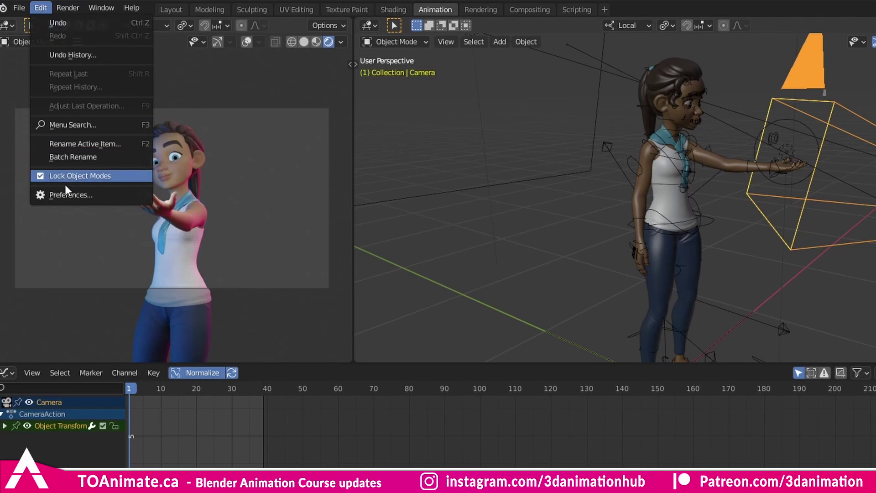
{"action": "left_click", "coordinate": [72, 196]}
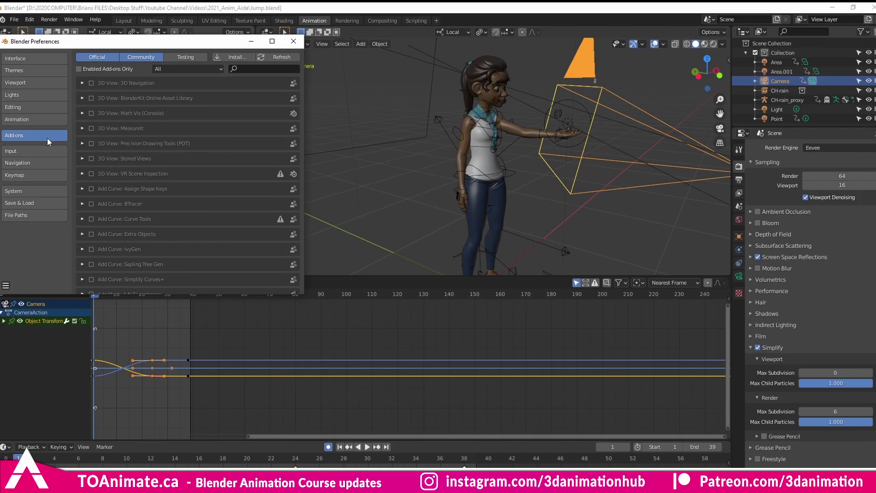
{"action": "left_click", "coordinate": [252, 69]}
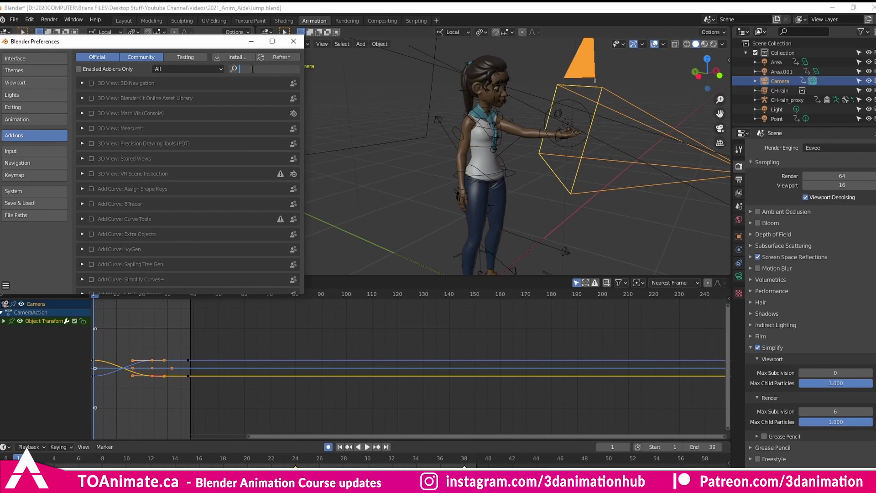
{"action": "left_click", "coordinate": [230, 57]}
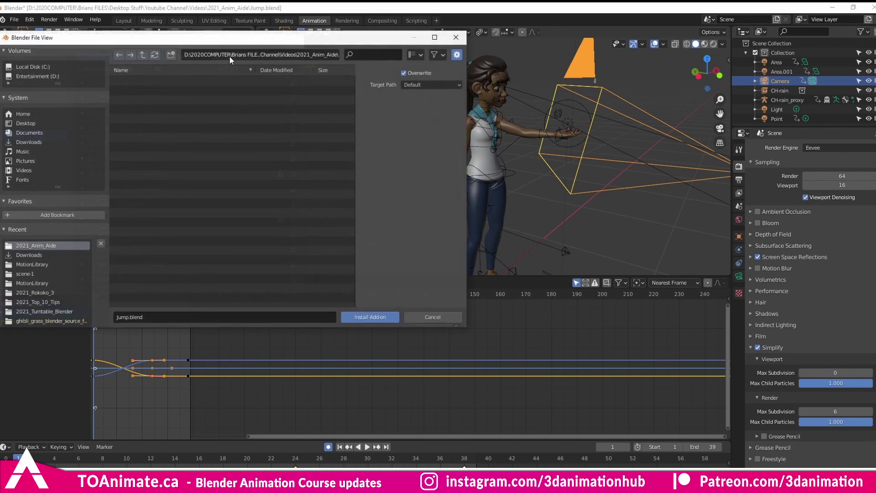
{"action": "left_click", "coordinate": [31, 143]}
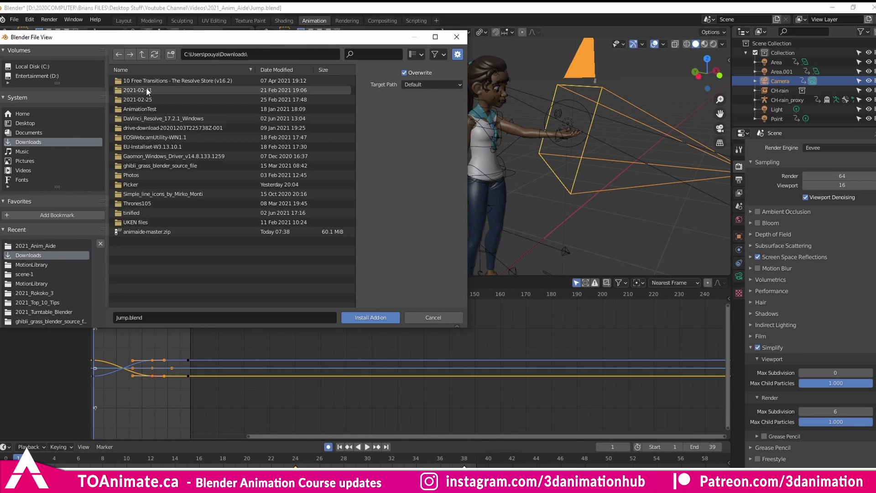
{"action": "left_click", "coordinate": [140, 232]}
{"action": "left_click", "coordinate": [392, 315]}
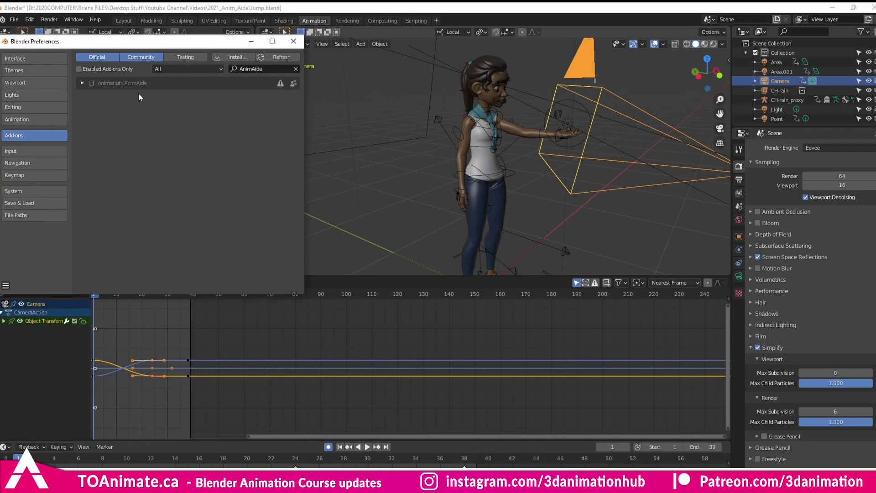
{"action": "left_click", "coordinate": [92, 83]}
Close Preferences and show the AnimAide tabs in the 3D viewport and Graph Editor sidebars.
{"action": "left_click", "coordinate": [292, 44]}
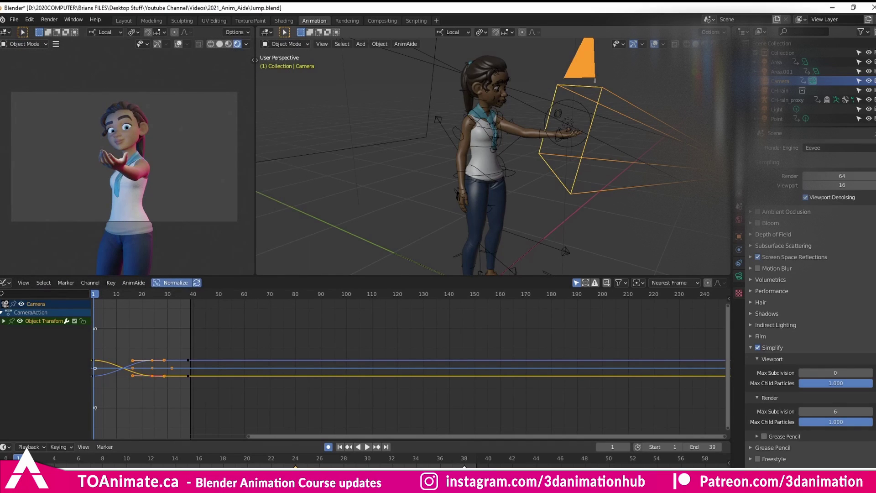
{"action": "key", "text": "n"}
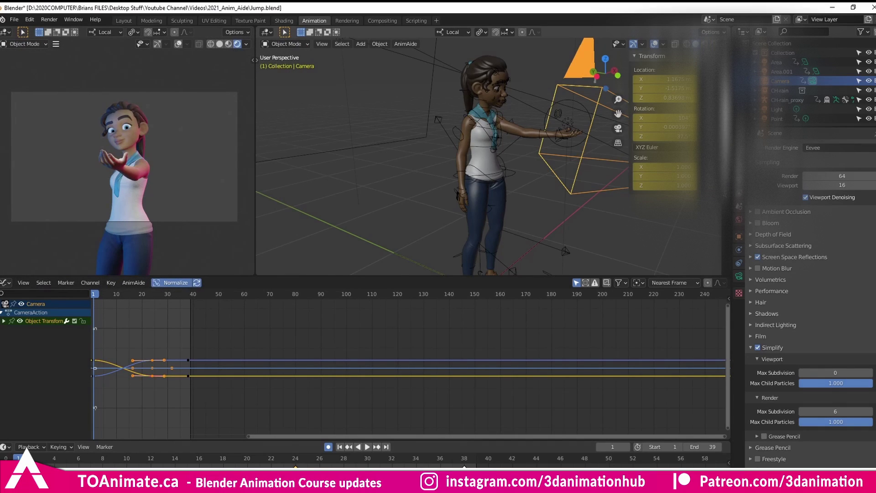
{"action": "left_click", "coordinate": [725, 210]}
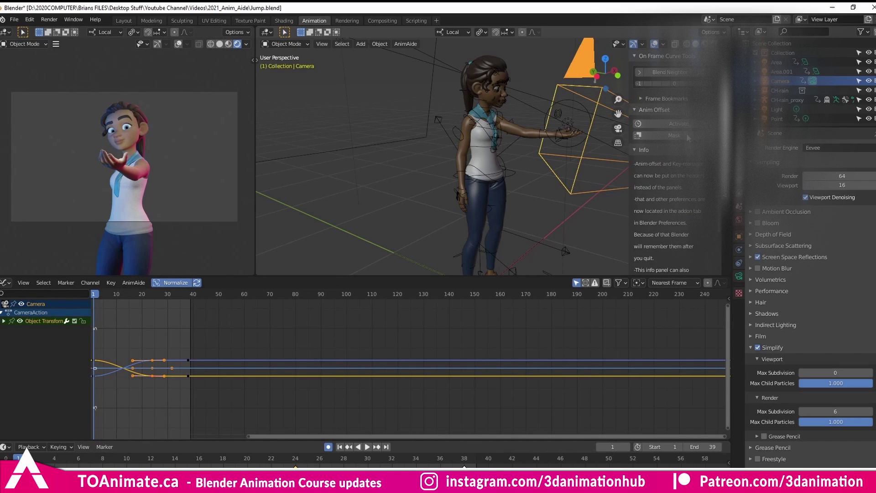
{"action": "key", "text": "n"}
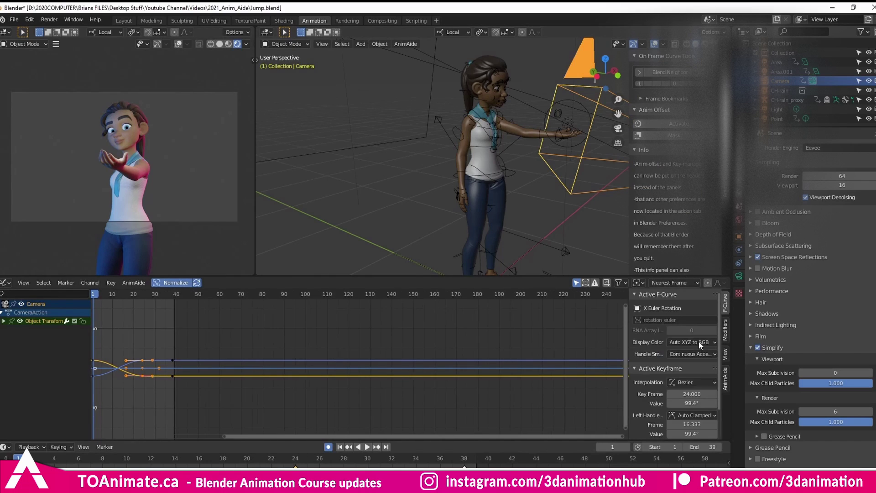
{"action": "left_click", "coordinate": [726, 379]}
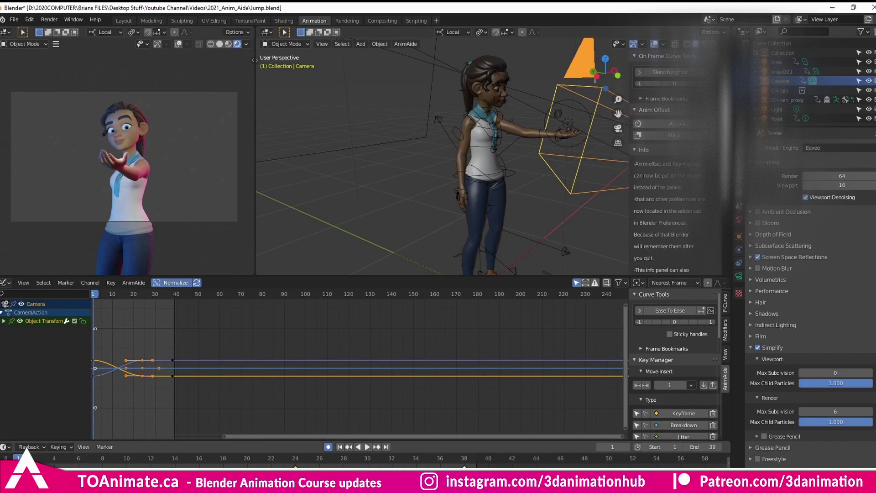
Pan the timeline to show frames before zero and frame all curves in the Graph Editor.
{"action": "key", "text": "n"}
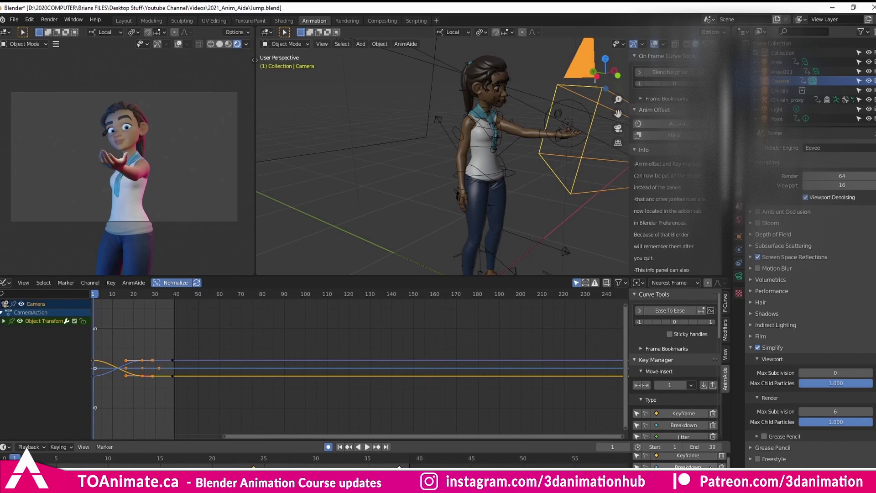
{"action": "key", "text": "n"}
{"action": "middle_click_drag", "start_coordinate": [295, 464], "coordinate": [391, 458]}
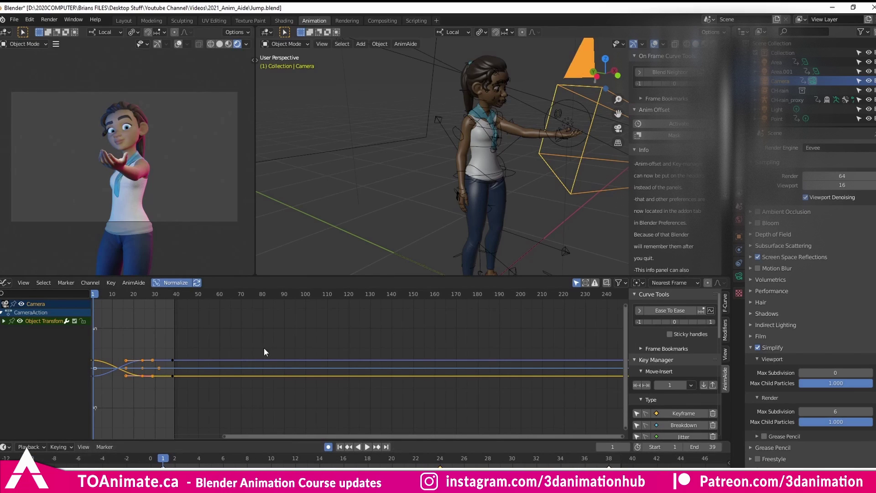
{"action": "key", "text": "Home"}
{"action": "scroll", "coordinate": [346, 365], "scroll_direction": "up", "scroll_amount": 5}
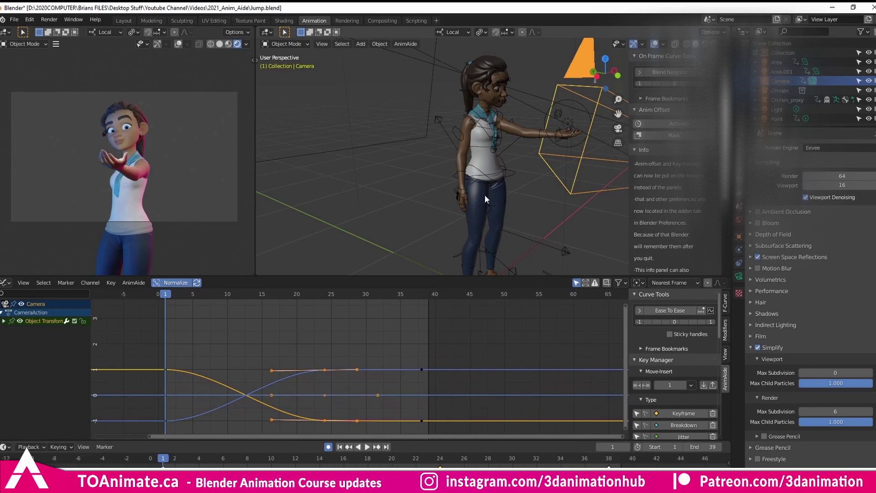
{"action": "middle_click_drag", "start_coordinate": [322, 340], "coordinate": [369, 334]}
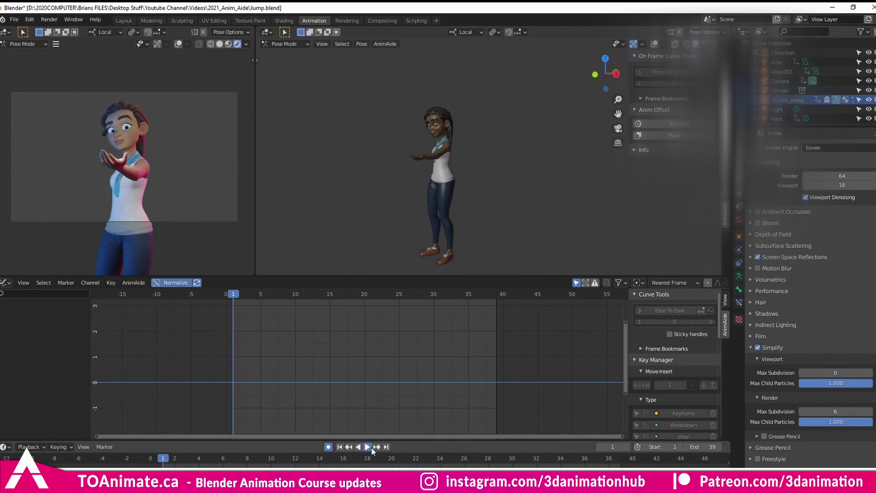
Play the jump animation, scrub back to the start, and stop at frame 24.
{"action": "left_click", "coordinate": [369, 447]}
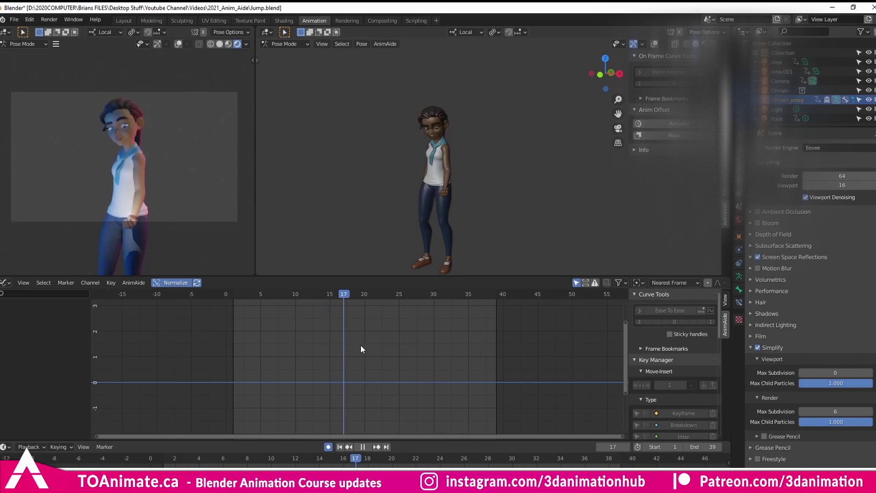
{"action": "left_click_drag", "start_coordinate": [171, 456], "coordinate": [222, 455]}
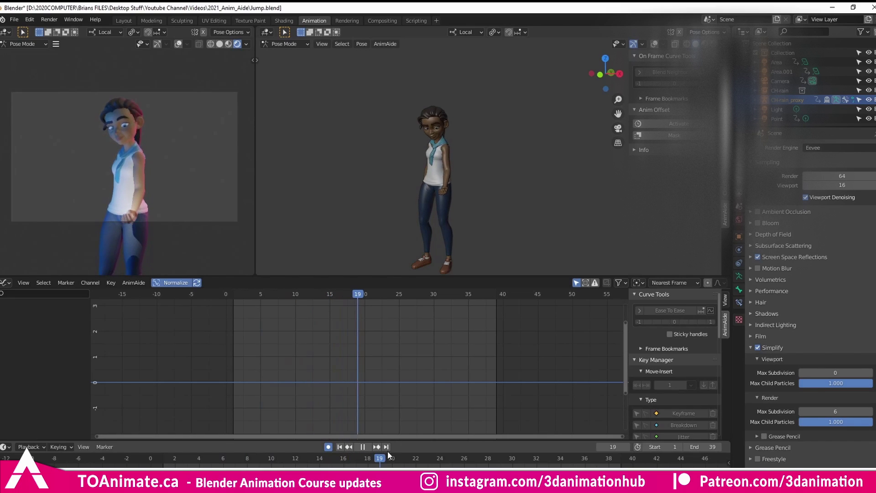
{"action": "key", "text": "space"}
Orbit to a front three-quarter view, show overlays, and select the IKHand_Parent.L hand control.
{"action": "middle_click_drag", "start_coordinate": [486, 212], "coordinate": [468, 210]}
{"action": "scroll", "coordinate": [409, 200], "scroll_direction": "up", "scroll_amount": 4}
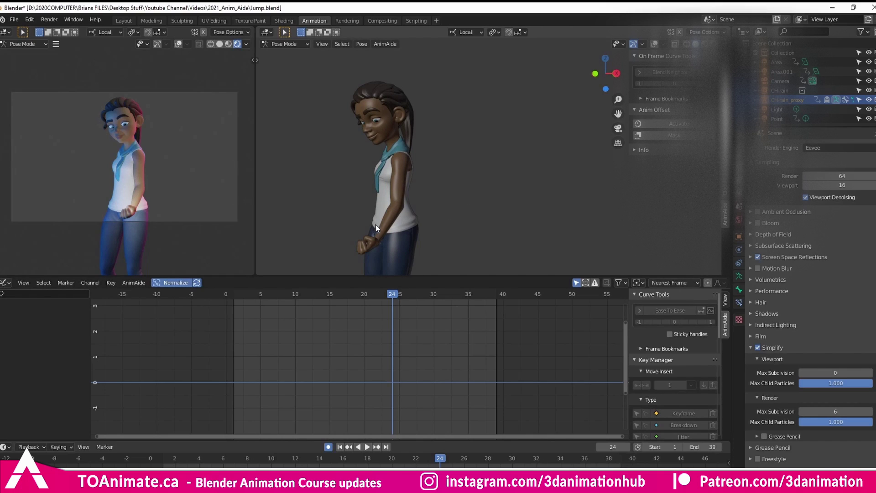
{"action": "middle_click_drag", "start_coordinate": [387, 197], "coordinate": [433, 204]}
{"action": "key", "text": "shift+alt+z"}
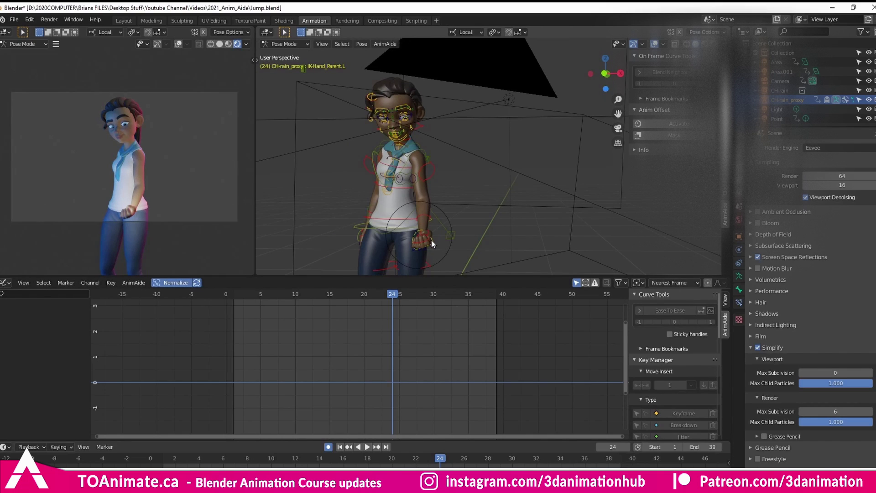
{"action": "left_click", "coordinate": [432, 240]}
{"action": "left_click", "coordinate": [167, 460]}
{"action": "key", "text": "space"}
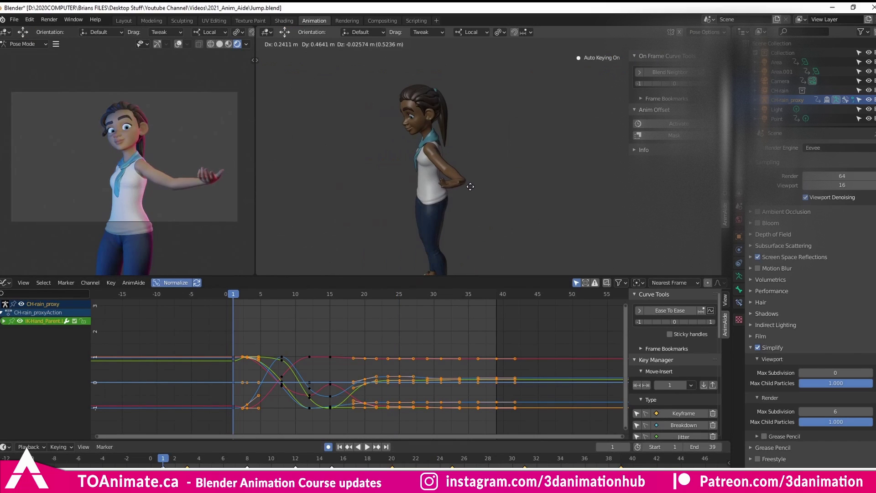
{"action": "key", "text": "r"}
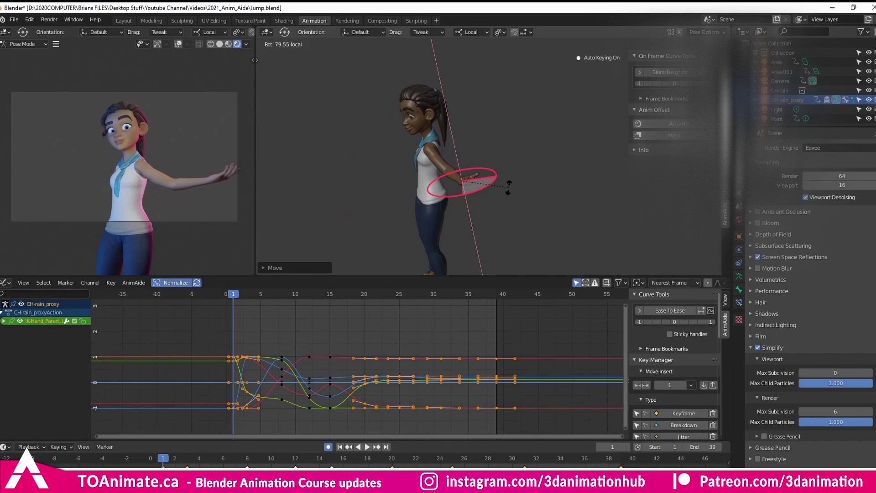
{"action": "key", "text": "r"}
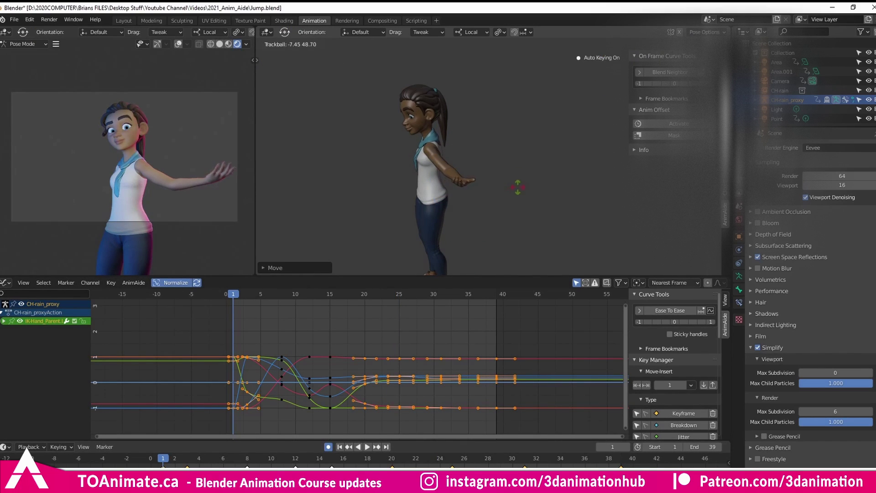
{"action": "left_click", "coordinate": [496, 193]}
{"action": "middle_click_drag", "start_coordinate": [495, 193], "coordinate": [479, 199]}
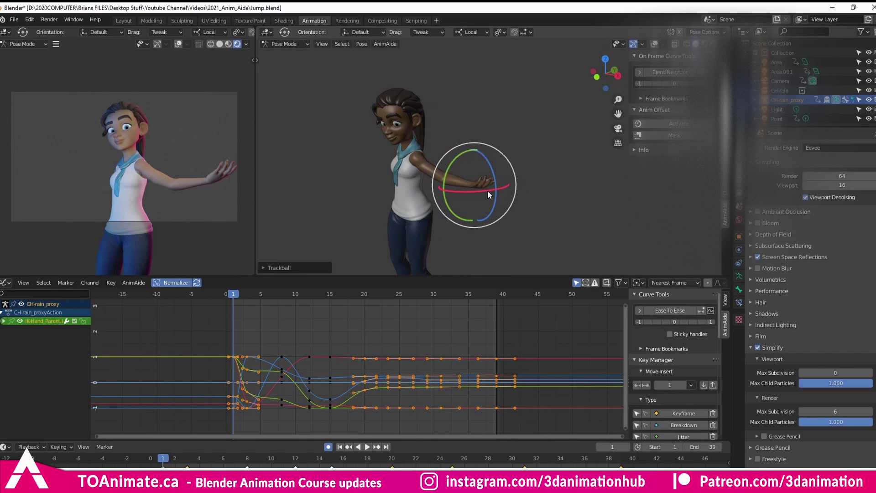
{"action": "key", "text": "ctrl+z"}
{"action": "key", "text": "Up"}
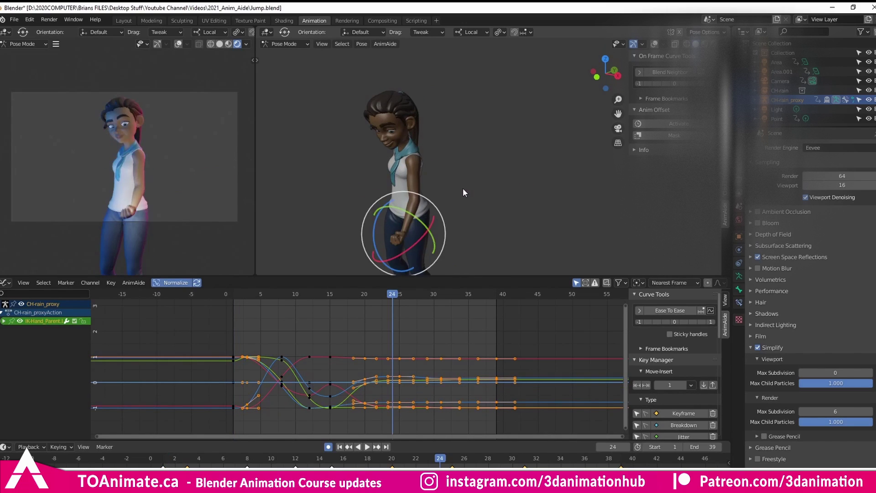
{"action": "key", "text": "shift+Left"}
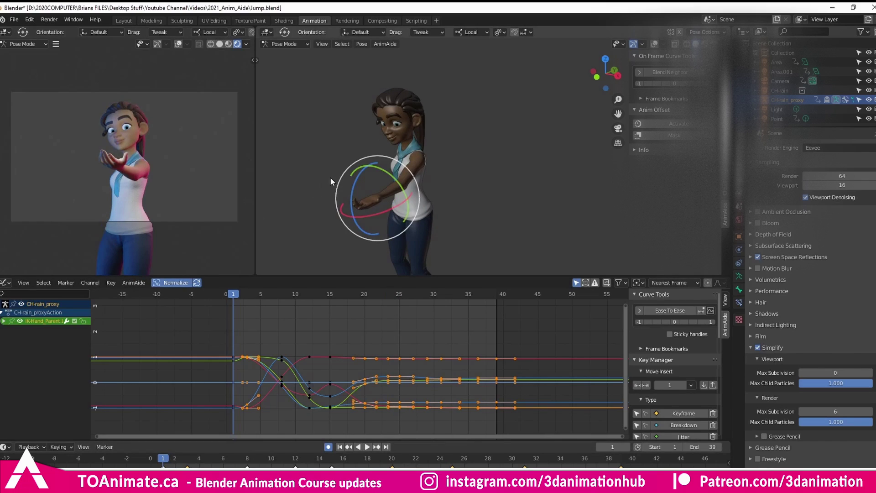
Expand the hand control's channels and box-select the X Location keys near frame 1.
{"action": "left_click", "coordinate": [4, 322]}
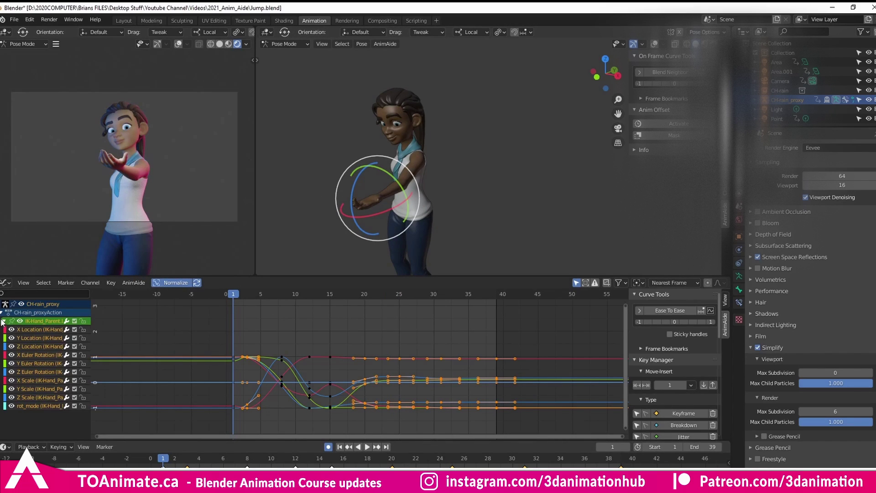
{"action": "left_click", "coordinate": [37, 329]}
{"action": "left_click_drag", "start_coordinate": [196, 386], "coordinate": [266, 420]}
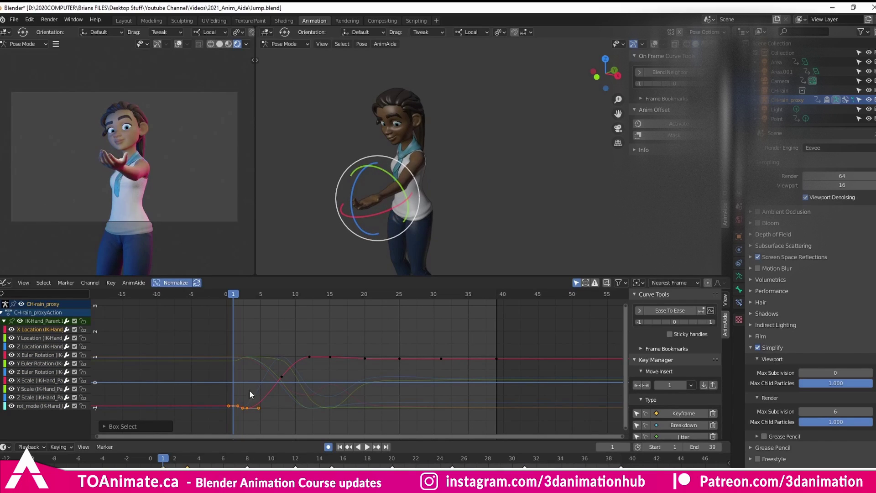
Isolate the Y Location curve, select its first keys, and try a value-only move, cancelling it.
{"action": "left_click", "coordinate": [32, 339]}
{"action": "left_click_drag", "start_coordinate": [207, 352], "coordinate": [274, 377]}
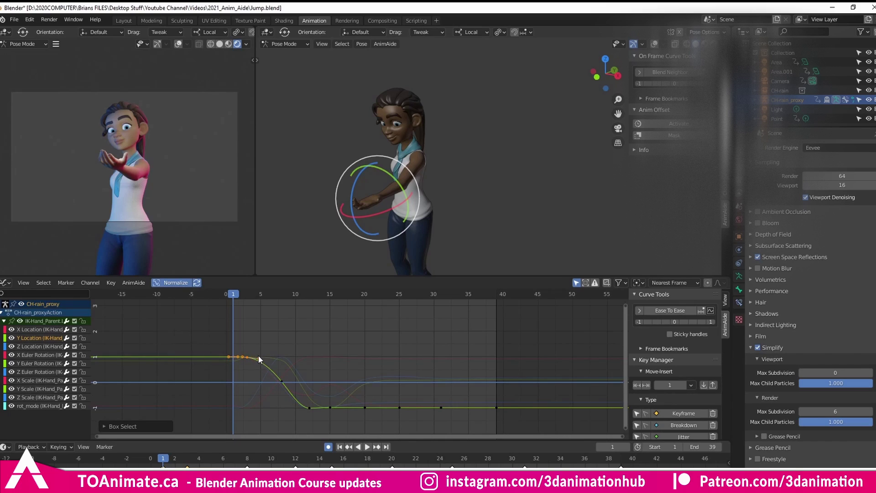
{"action": "key", "text": "g"}
{"action": "key", "text": "y"}
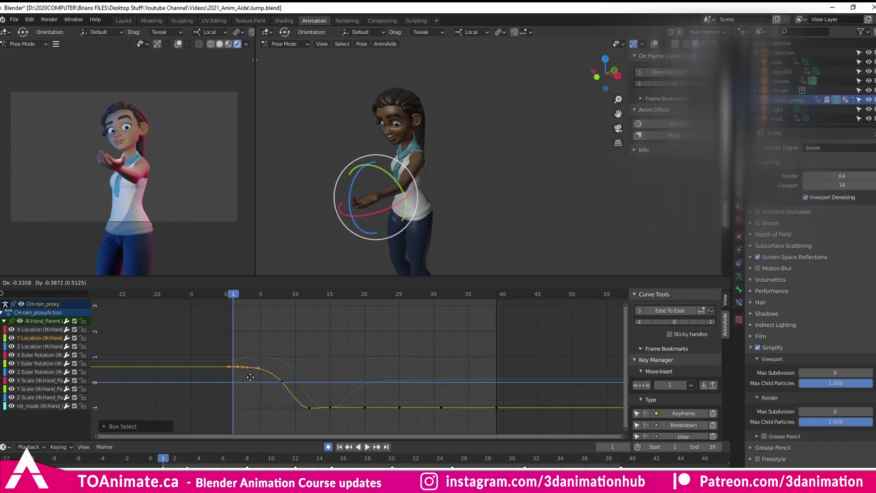
{"action": "key", "text": "Escape"}
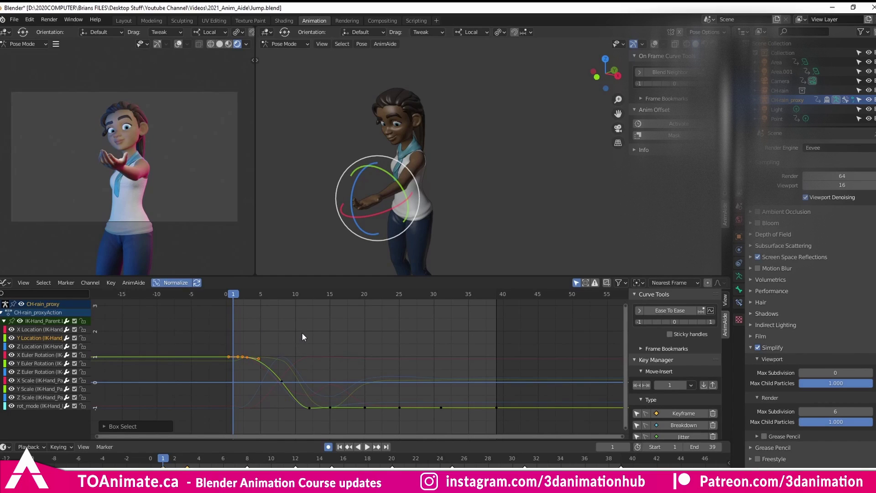
{"action": "key", "text": "g"}
{"action": "key", "text": "Escape"}
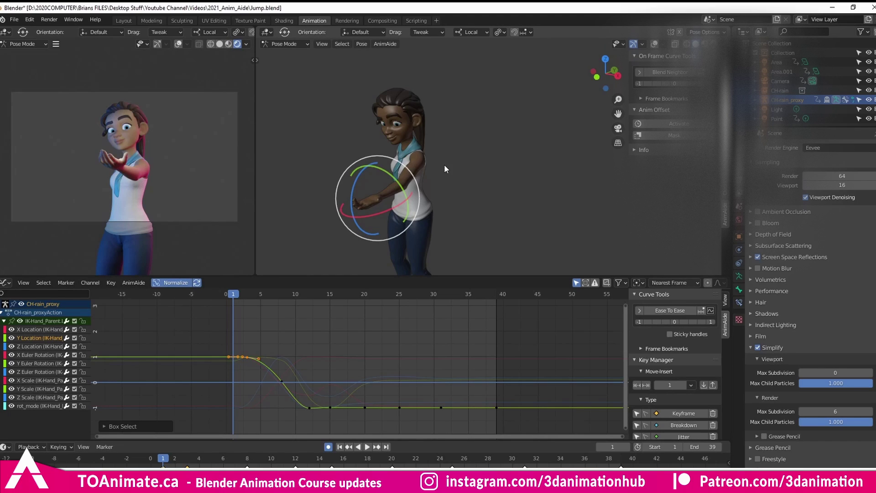
{"action": "middle_click_drag", "start_coordinate": [459, 168], "coordinate": [472, 163]}
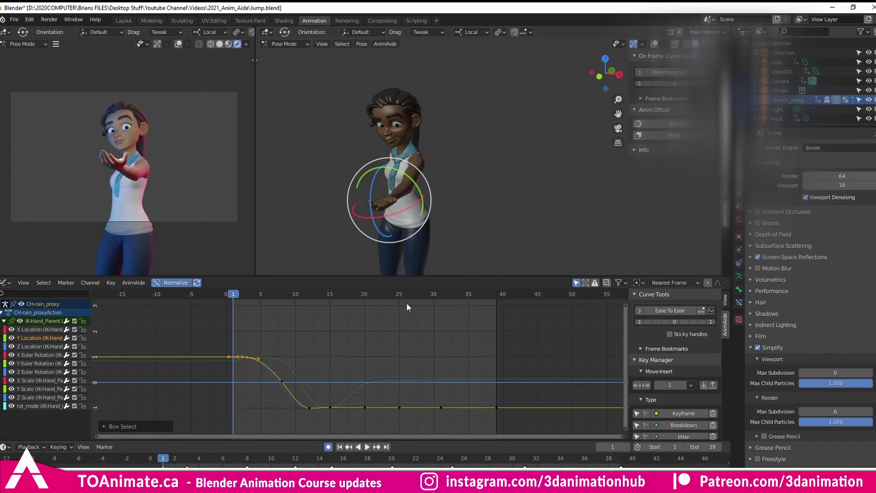
{"action": "middle_click_drag", "start_coordinate": [436, 349], "coordinate": [384, 354]}
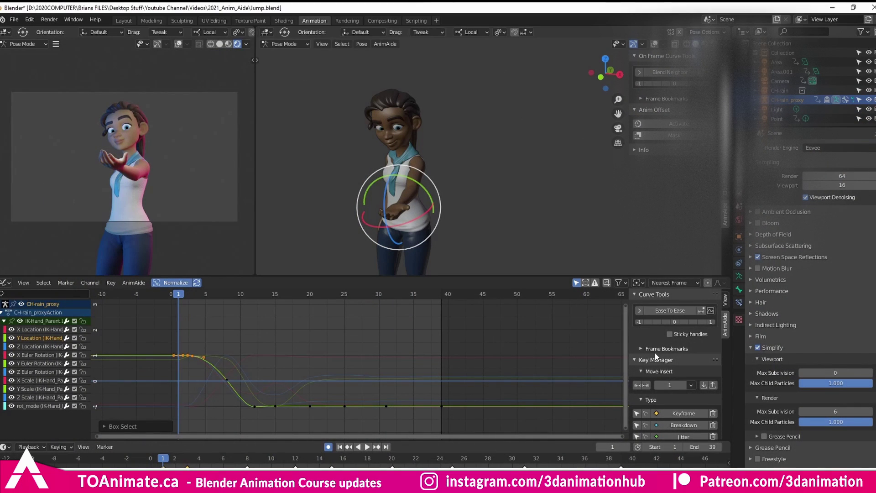
Scroll the AnimAide sidebar and activate Anim Offset.
{"action": "scroll", "coordinate": [656, 356], "scroll_direction": "down", "scroll_amount": 1}
{"action": "scroll", "coordinate": [657, 352], "scroll_direction": "up", "scroll_amount": 1}
{"action": "scroll", "coordinate": [678, 366], "scroll_direction": "down", "scroll_amount": 6}
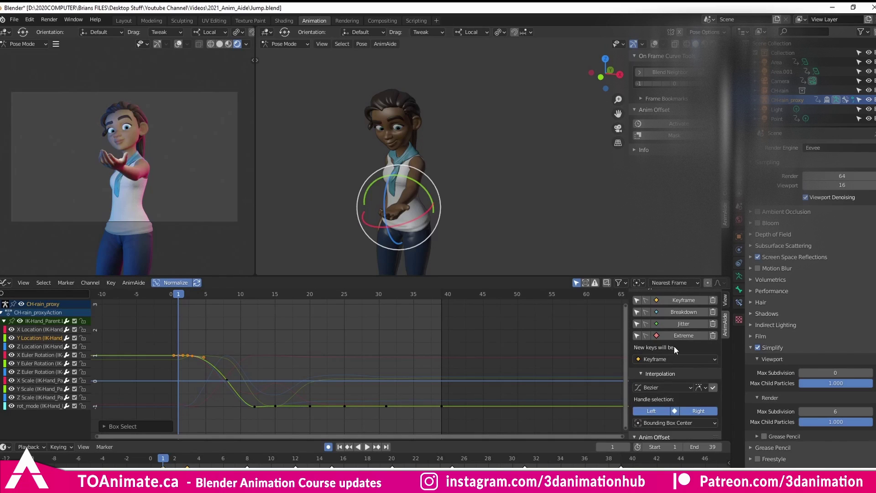
{"action": "scroll", "coordinate": [675, 344], "scroll_direction": "down", "scroll_amount": 5}
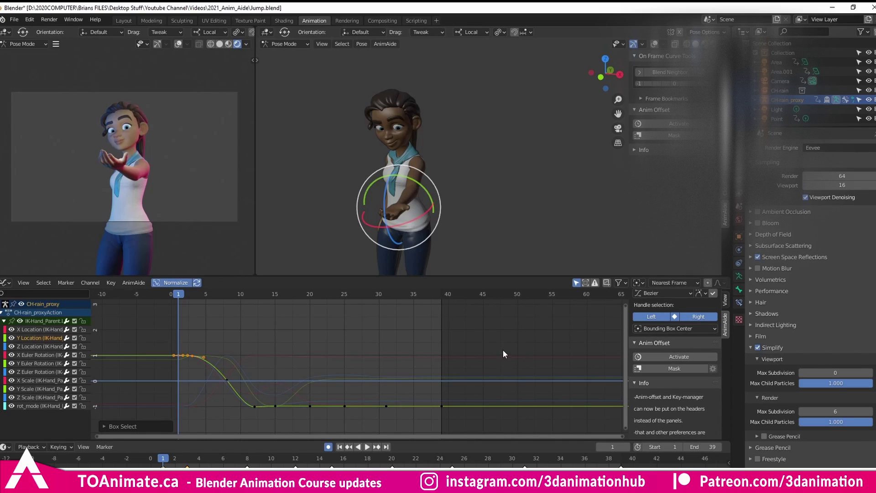
{"action": "left_click", "coordinate": [678, 358]}
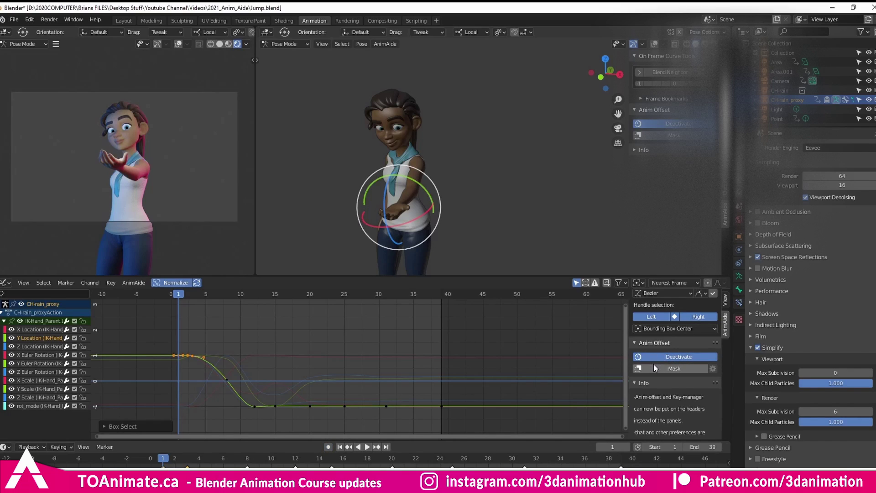
Move the hand up-right and rotate it outward, then deactivate Anim Offset and play.
{"action": "key", "text": "shift+space"}
{"action": "key", "text": "g"}
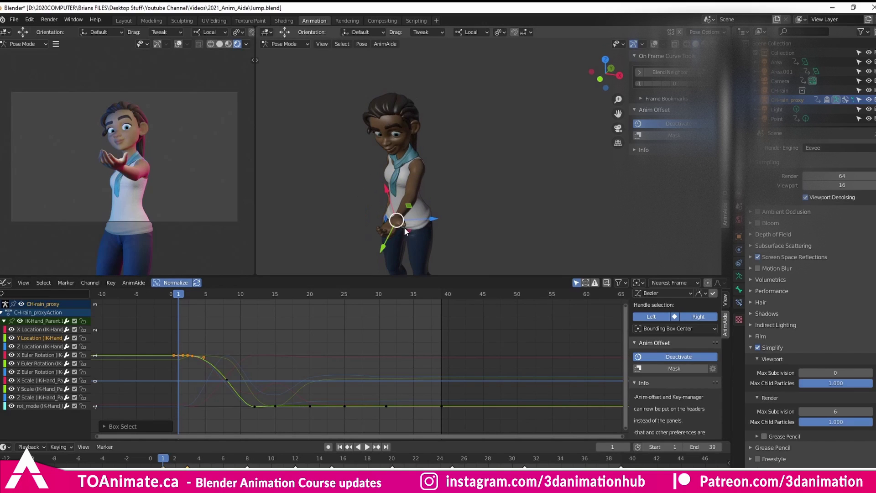
{"action": "left_click_drag", "start_coordinate": [385, 246], "coordinate": [436, 194]}
{"action": "key", "text": "shift+space"}
{"action": "key", "text": "r"}
{"action": "left_click_drag", "start_coordinate": [475, 218], "coordinate": [499, 203]}
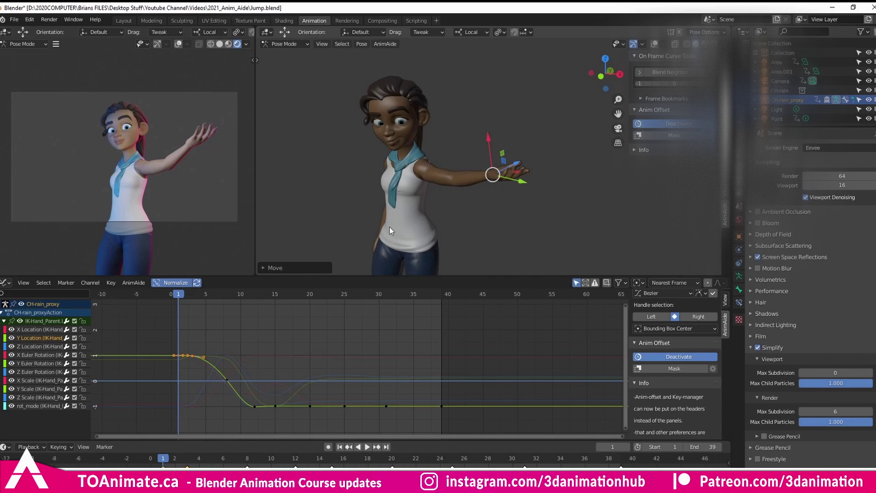
{"action": "left_click", "coordinate": [678, 355]}
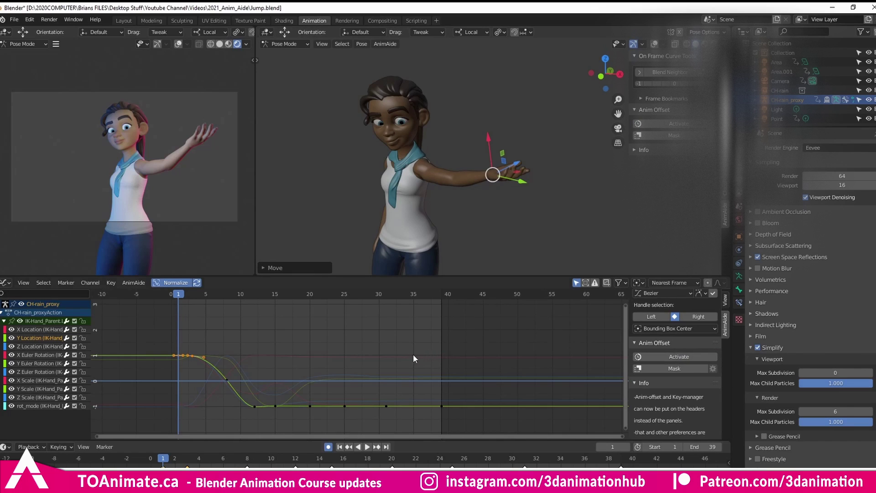
{"action": "key", "text": "space"}
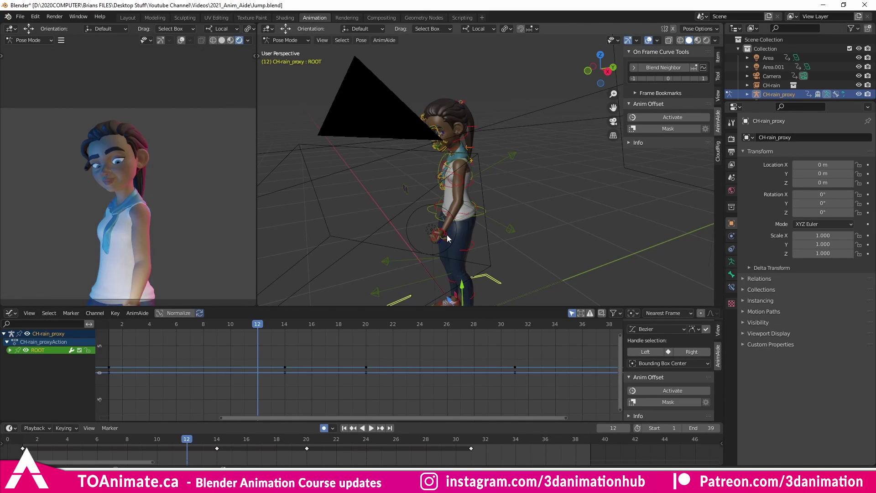
Select IKHand_Parent.L, jump to frame 1, orbit to its side, and activate Anim Offset.
{"action": "left_click", "coordinate": [447, 234]}
{"action": "key", "text": "shift+Left"}
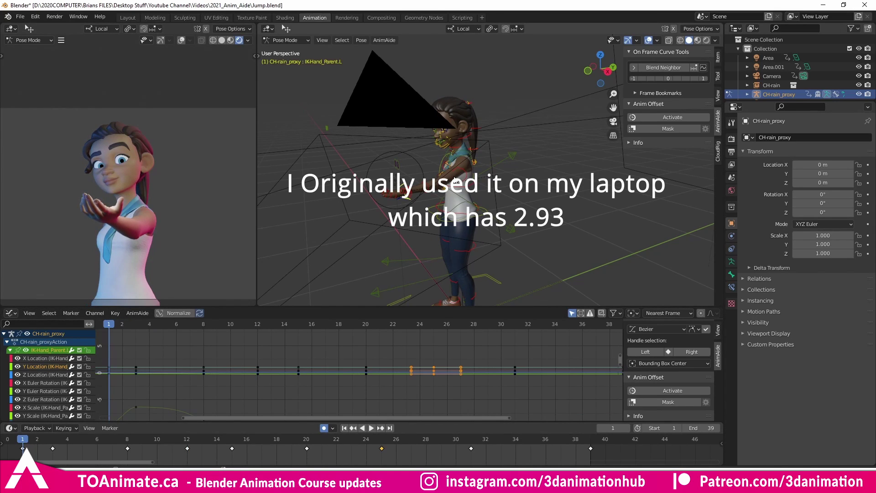
{"action": "middle_click_drag", "start_coordinate": [378, 169], "coordinate": [405, 184]}
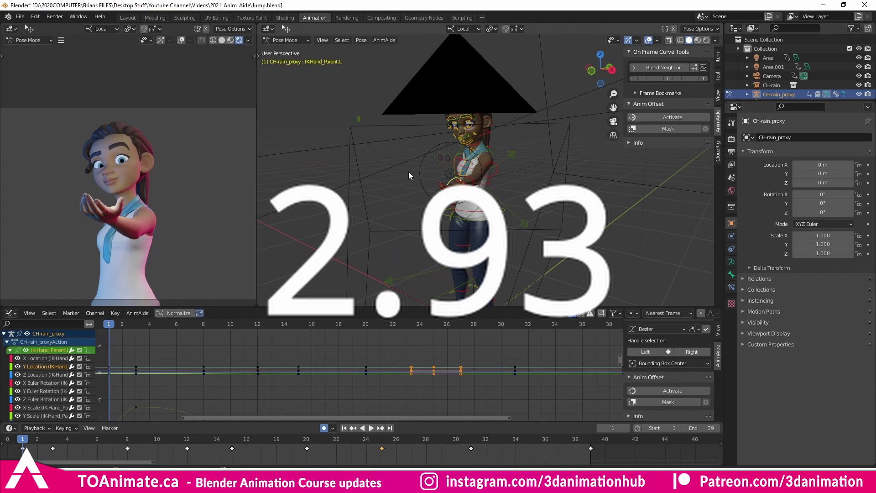
{"action": "middle_click_drag", "start_coordinate": [461, 181], "coordinate": [418, 222]}
{"action": "left_click", "coordinate": [667, 391]}
Move the hand out to the right, key it at frame 1, then deactivate Anim Offset and play.
{"action": "key", "text": "w"}
{"action": "left_click_drag", "start_coordinate": [412, 240], "coordinate": [461, 246]}
{"action": "key", "text": "shift+space"}
{"action": "key", "text": "r"}
{"action": "key", "text": "k"}
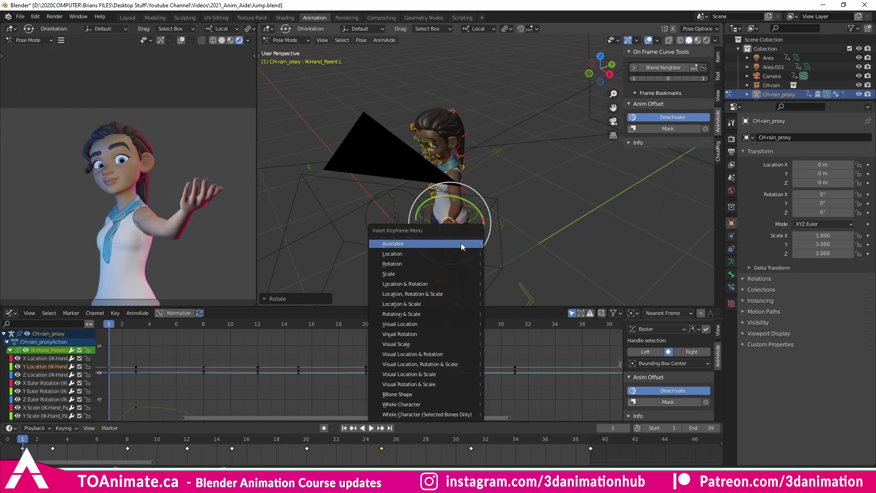
{"action": "left_click", "coordinate": [438, 414]}
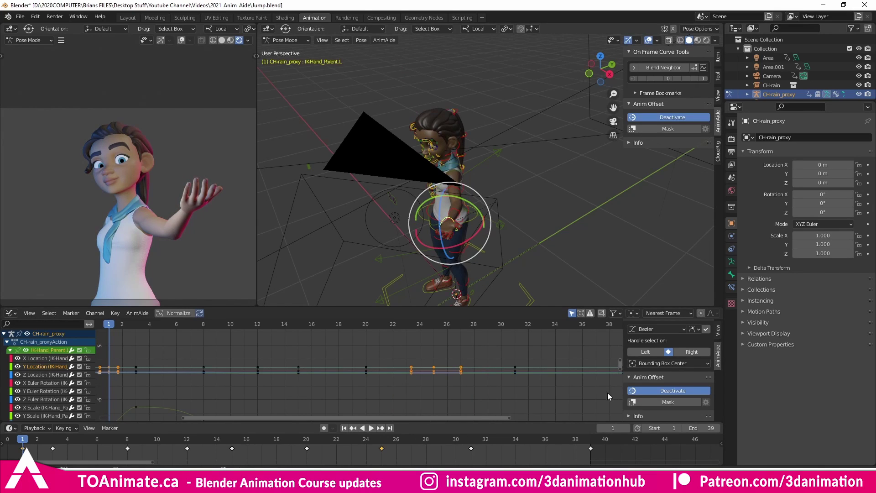
{"action": "left_click", "coordinate": [652, 390]}
{"action": "key", "text": "space"}
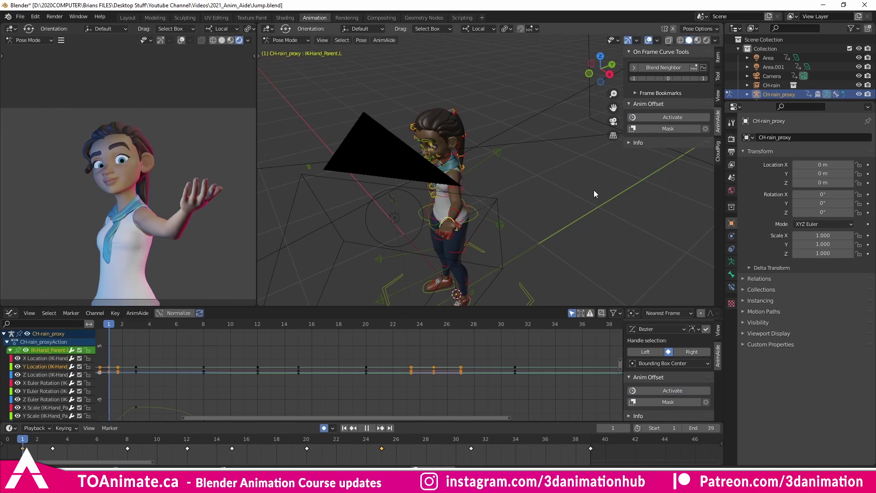
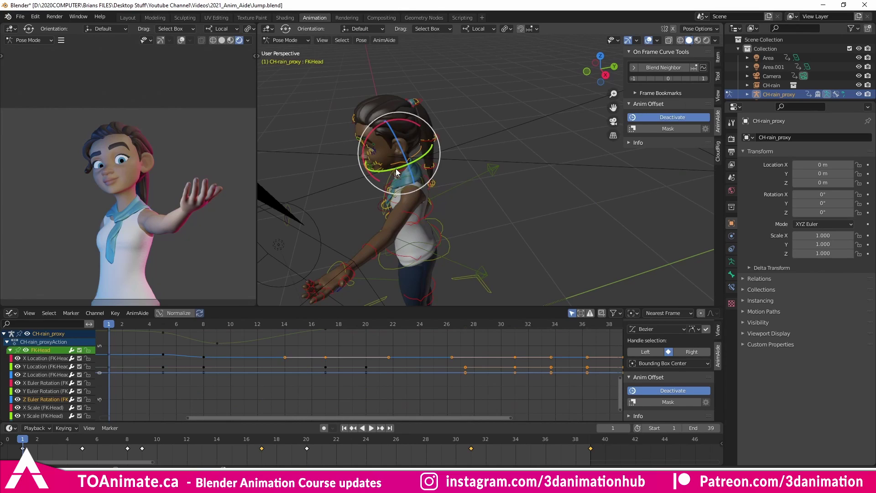
Move the TGT-Eyes eye target up and to the right across its whole animation.
{"action": "middle_click_drag", "start_coordinate": [399, 179], "coordinate": [400, 181]}
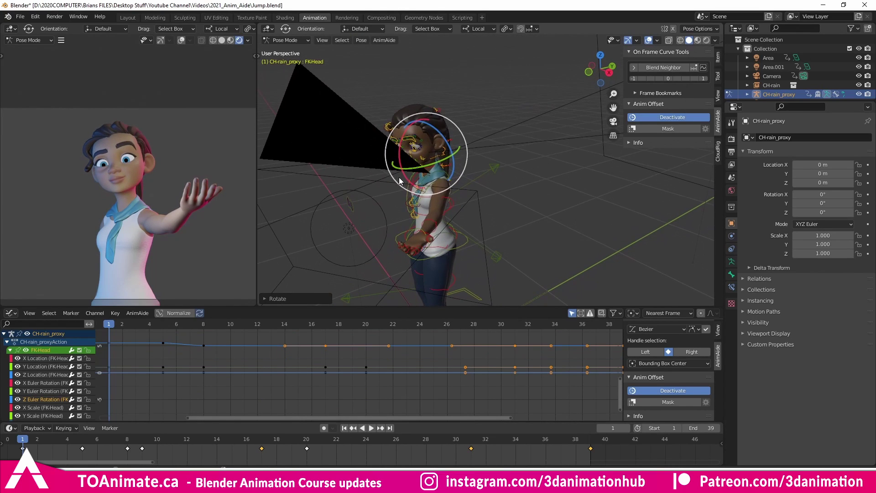
{"action": "left_click", "coordinate": [355, 207]}
{"action": "left_click_drag", "start_coordinate": [359, 204], "coordinate": [386, 192]}
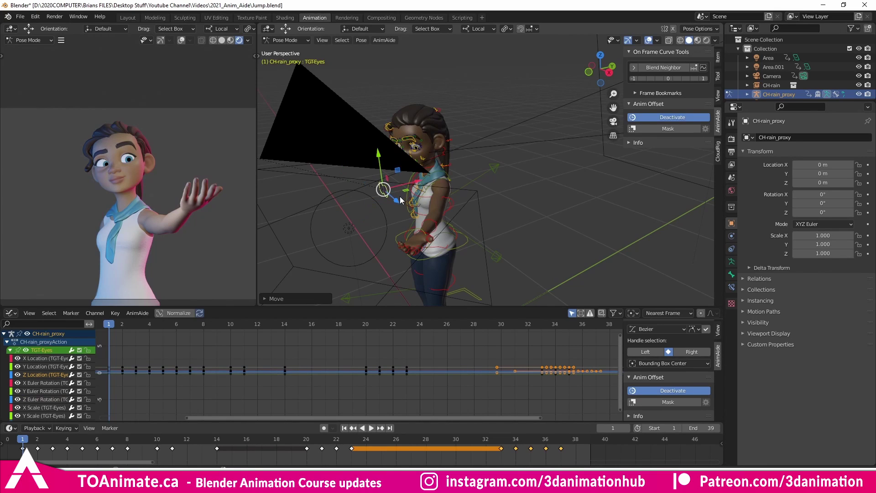
Switch Anim Offset off and preview the jump playback, stopping back at frame 1.
{"action": "left_click", "coordinate": [661, 390]}
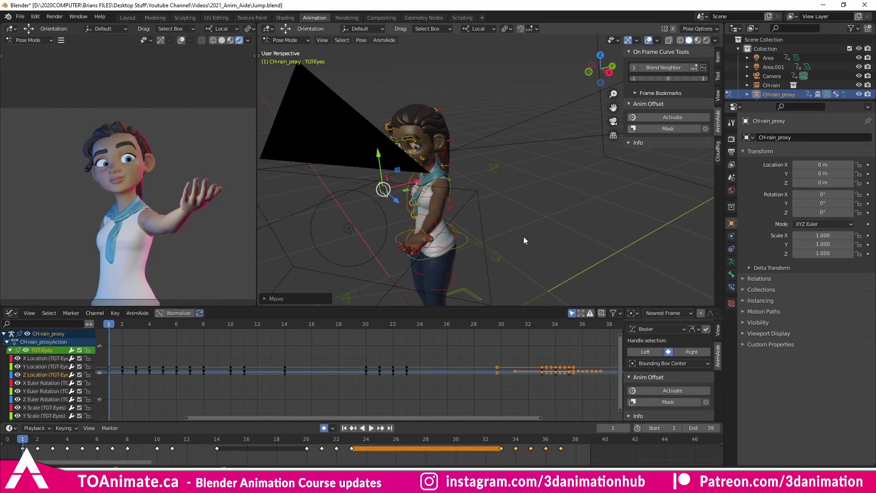
{"action": "key", "text": "space"}
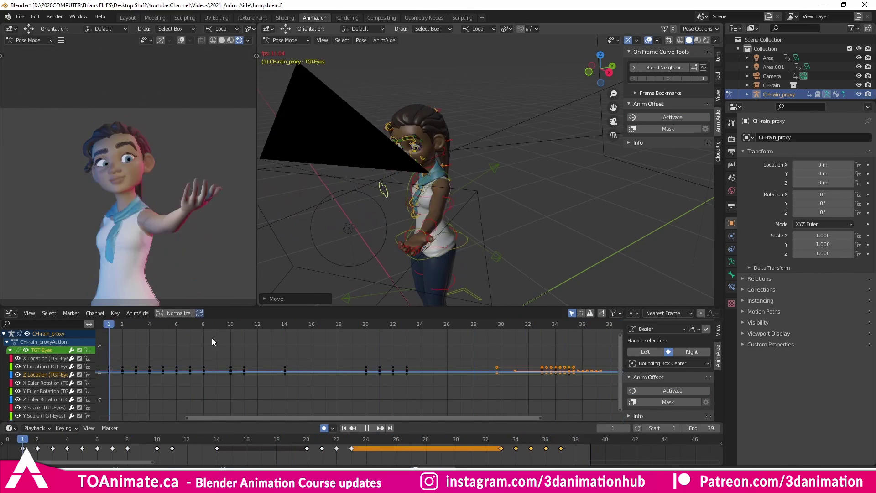
{"action": "key", "text": "Escape"}
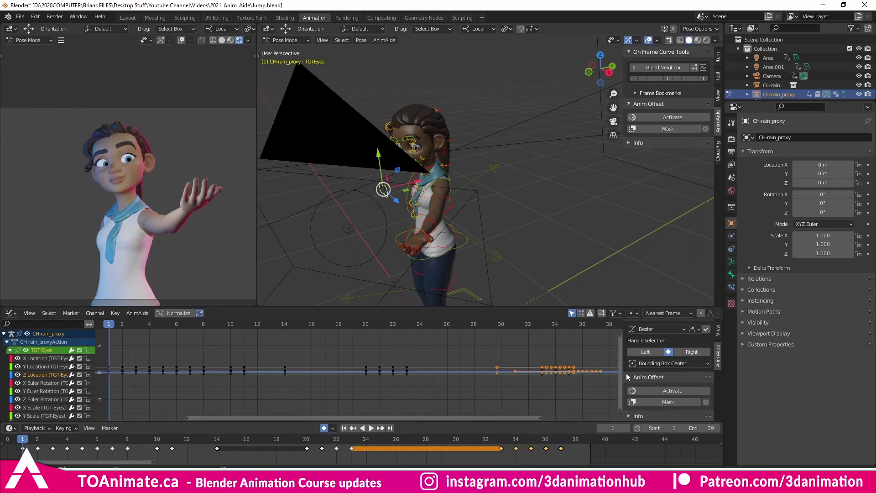
Turn Anim Offset back on.
{"action": "left_click", "coordinate": [662, 392]}
{"action": "key", "text": "g"}
{"action": "left_click", "coordinate": [395, 227]}
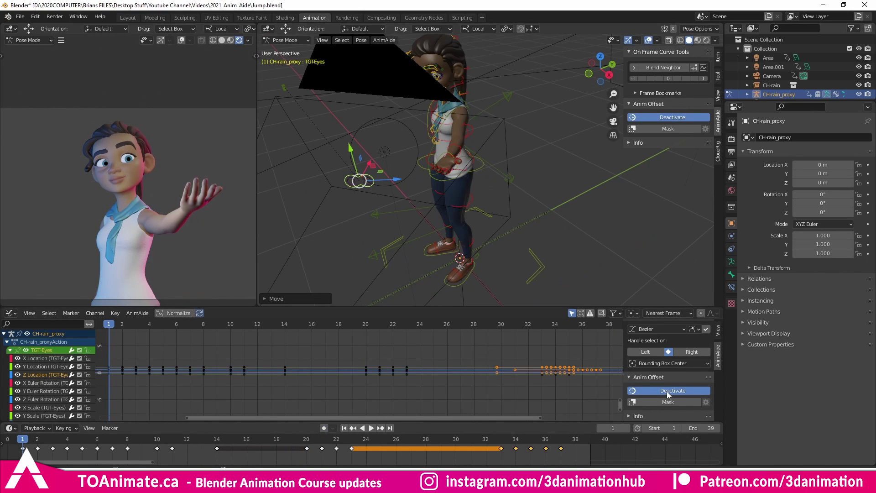
{"action": "left_click", "coordinate": [667, 390]}
{"action": "key", "text": "space"}
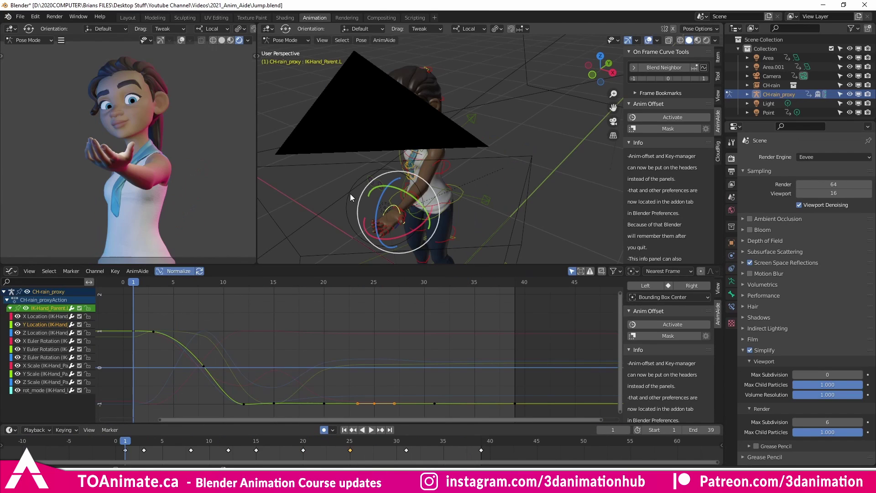
Re-enable Anim Offset and add MSTR-Clavicle.L to the IK hand selection.
{"action": "middle_click_drag", "start_coordinate": [351, 193], "coordinate": [300, 177]}
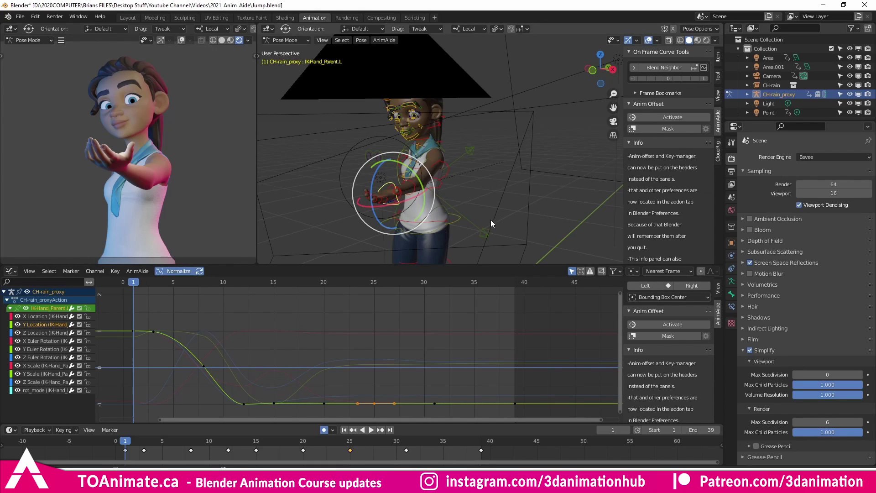
{"action": "middle_click_drag", "start_coordinate": [464, 198], "coordinate": [475, 191]}
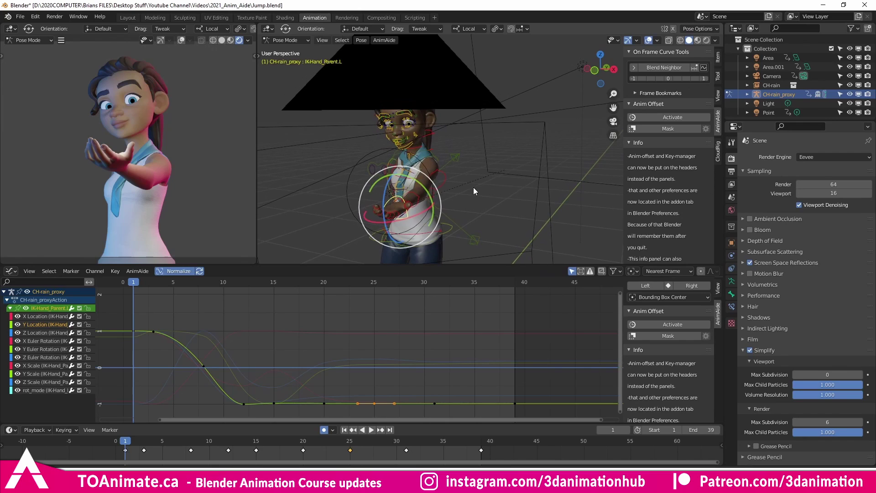
{"action": "left_click", "coordinate": [683, 328]}
{"action": "middle_click_drag", "start_coordinate": [457, 192], "coordinate": [405, 178]}
{"action": "left_click", "coordinate": [425, 183], "text": "shift"}
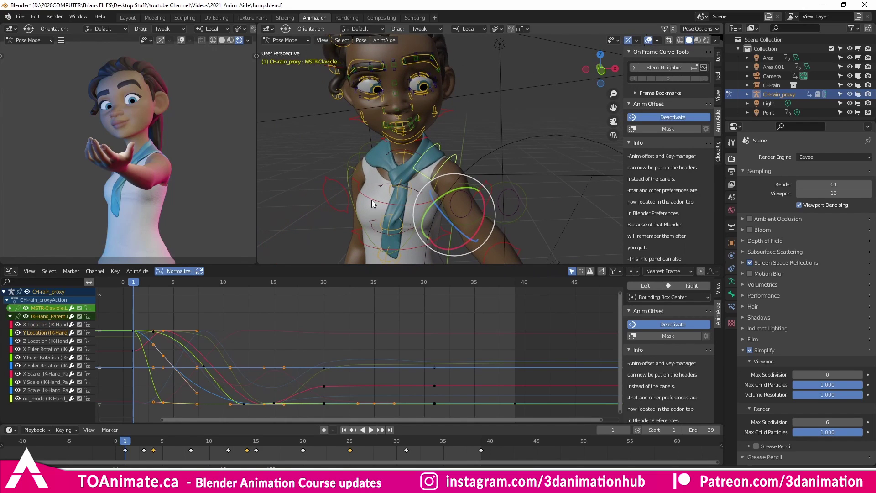
Add the FK-Chest and FK-Head controls to the selection and enable the Anim Offset mask.
{"action": "left_click", "coordinate": [365, 242], "text": "shift"}
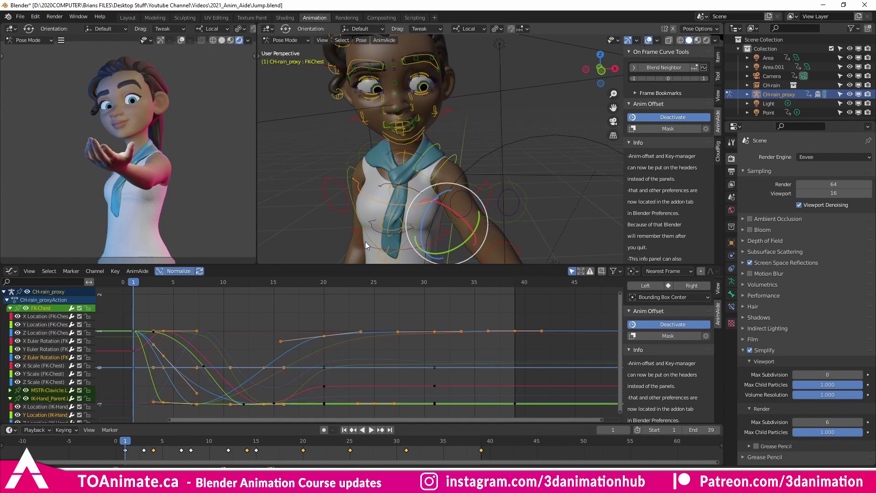
{"action": "middle_click_drag", "start_coordinate": [382, 213], "coordinate": [388, 191]}
{"action": "left_click", "coordinate": [432, 160], "text": "shift"}
{"action": "scroll", "coordinate": [369, 202], "scroll_direction": "up", "scroll_amount": 2}
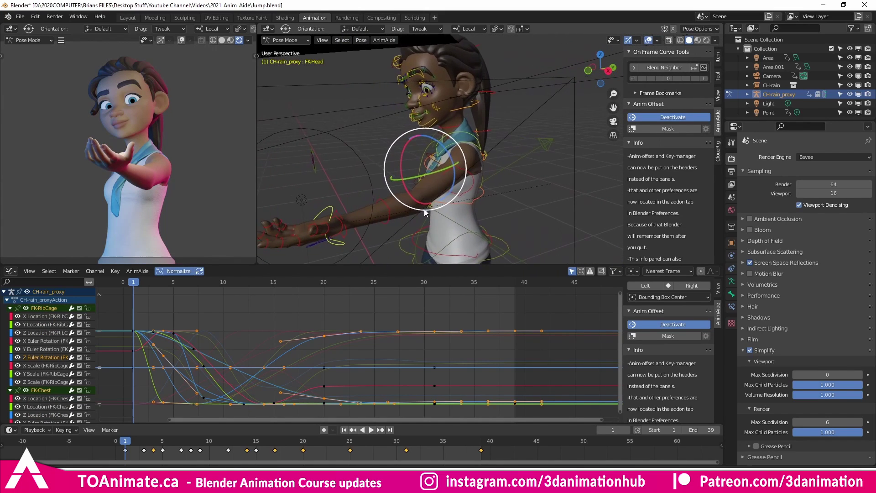
{"action": "left_click", "coordinate": [668, 336]}
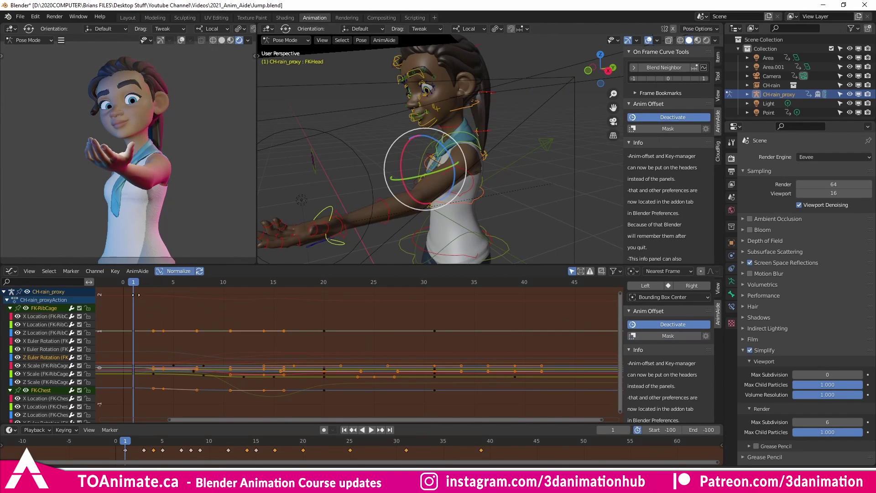
Mask the opening frames of the jump, with the falloff blending out by frame 16.
{"action": "left_click_drag", "start_coordinate": [133, 282], "coordinate": [193, 292]}
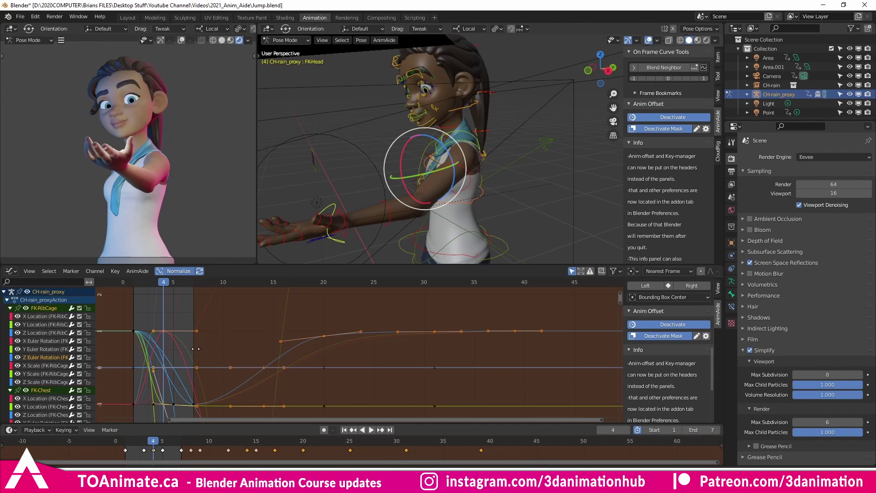
{"action": "left_click_drag", "start_coordinate": [196, 348], "coordinate": [251, 358]}
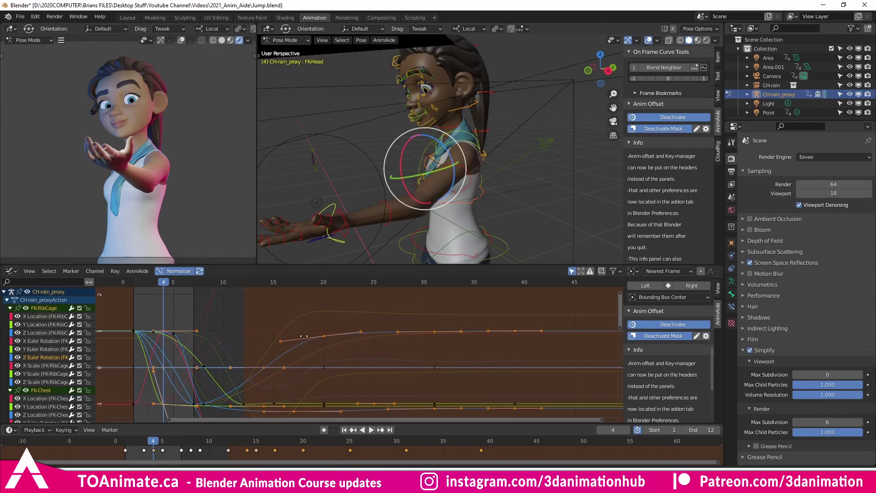
{"action": "left_click_drag", "start_coordinate": [240, 360], "coordinate": [291, 365]}
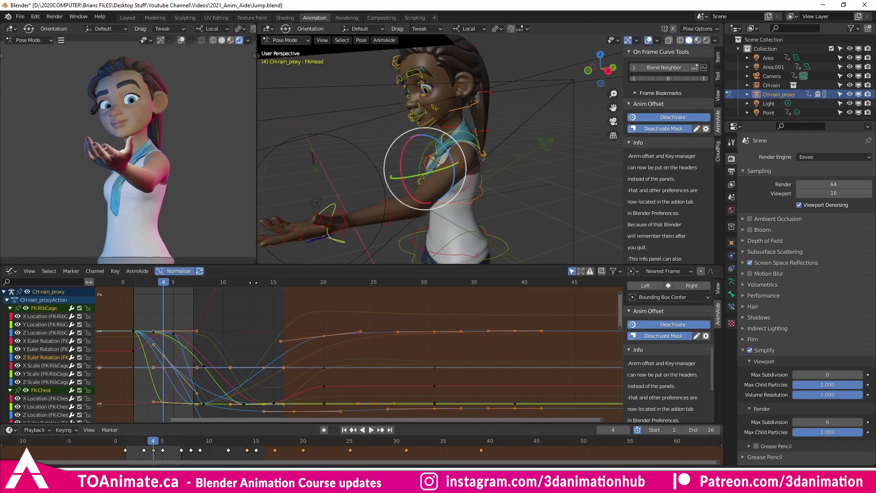
At frame 1, rotate the FK-Chest control to change the jump's starting pose.
{"action": "left_click", "coordinate": [329, 203]}
{"action": "key", "text": "Left"}
{"action": "key", "text": "Left"}
{"action": "key", "text": "Left"}
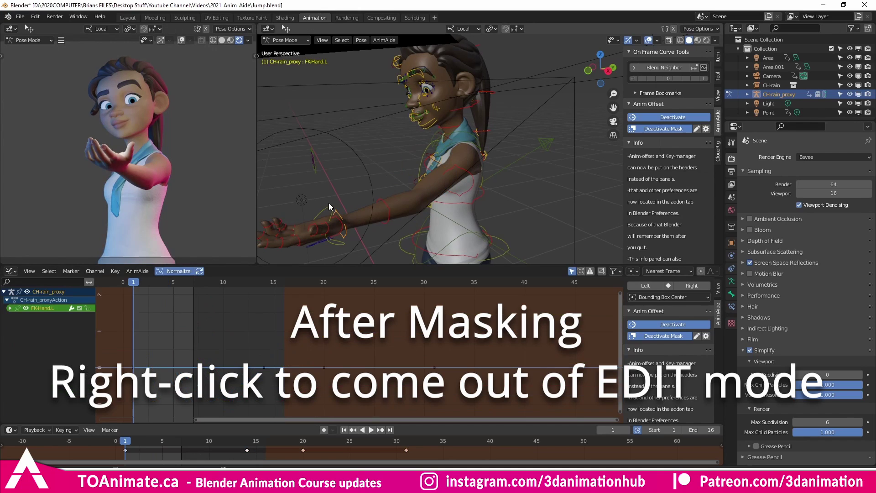
{"action": "scroll", "coordinate": [322, 215], "scroll_direction": "down", "scroll_amount": 4}
{"action": "key", "text": "shift+space"}
{"action": "key", "text": "t"}
{"action": "middle_click_drag", "start_coordinate": [341, 226], "coordinate": [375, 195]}
{"action": "key", "text": "r"}
{"action": "left_click", "coordinate": [454, 183]}
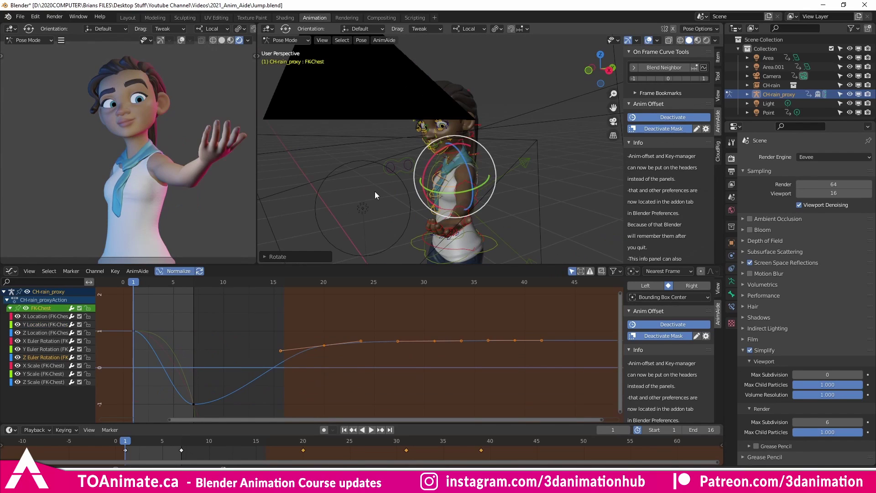
Deactivate Anim Offset with its mask and play back the edited jump.
{"action": "left_click", "coordinate": [674, 322]}
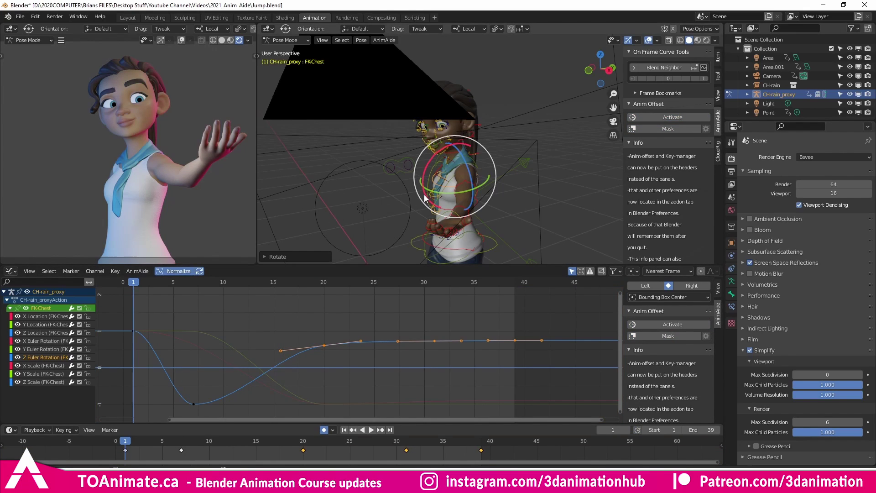
{"action": "key", "text": "space"}
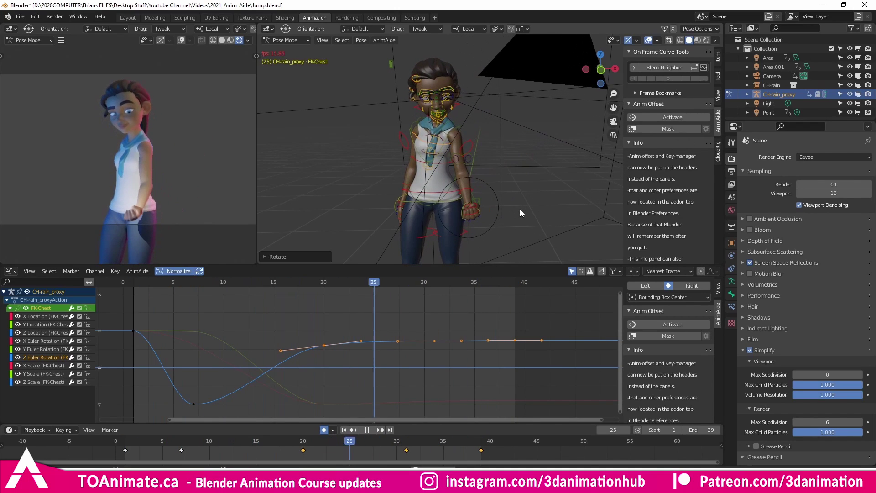
{"action": "scroll", "coordinate": [658, 297], "scroll_direction": "up", "scroll_amount": 7}
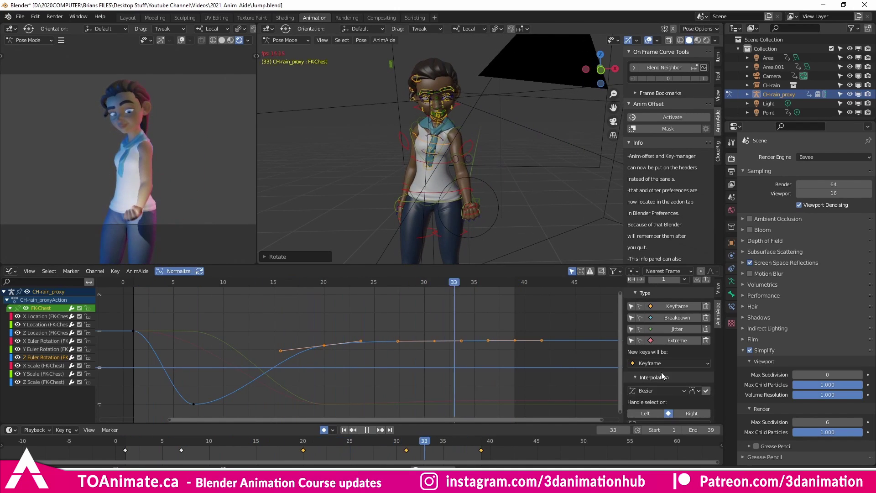
{"action": "scroll", "coordinate": [657, 366], "scroll_direction": "up", "scroll_amount": 3}
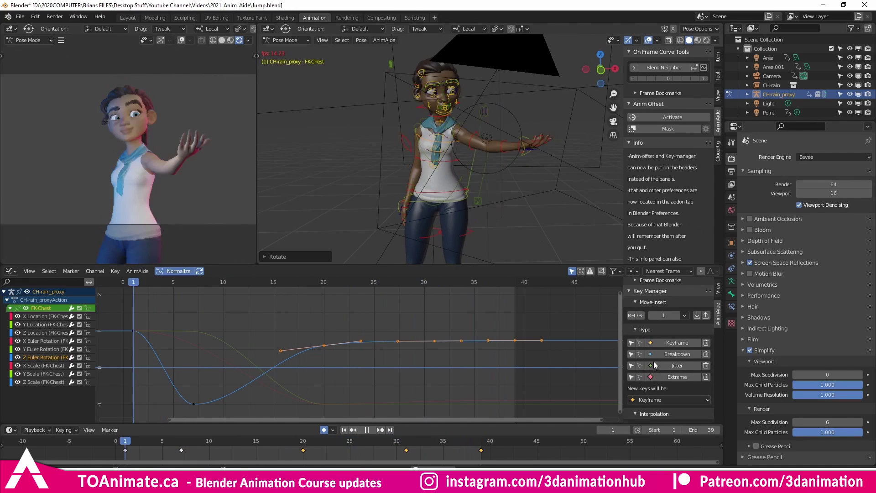
{"action": "scroll", "coordinate": [659, 319], "scroll_direction": "up", "scroll_amount": 3}
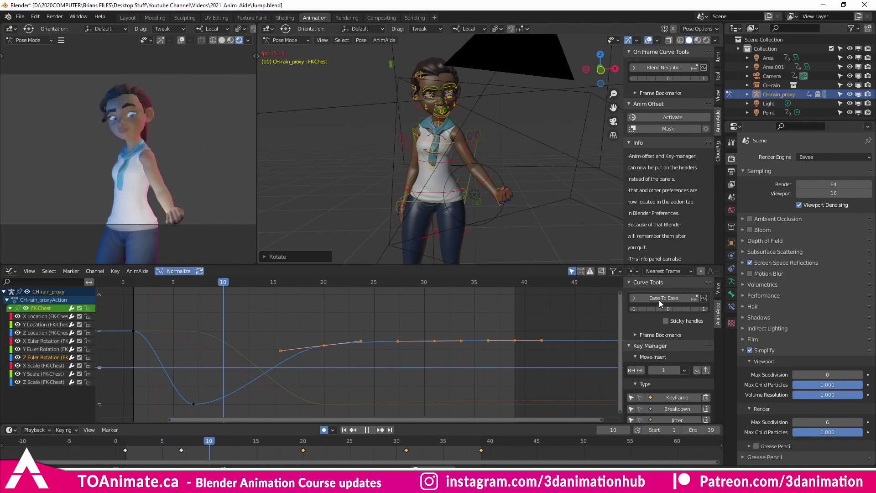